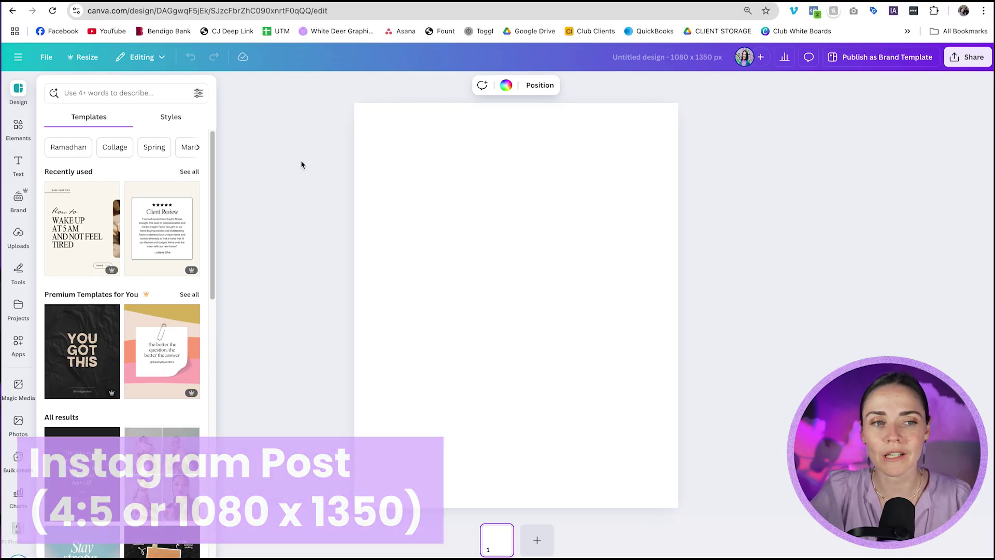
pyautogui.click(48, 59)
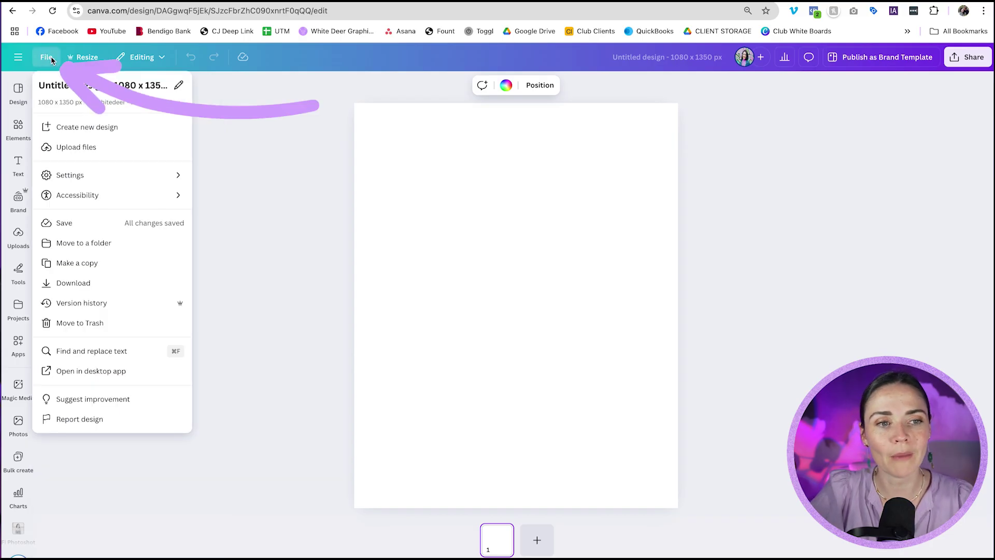
pyautogui.click(58, 125)
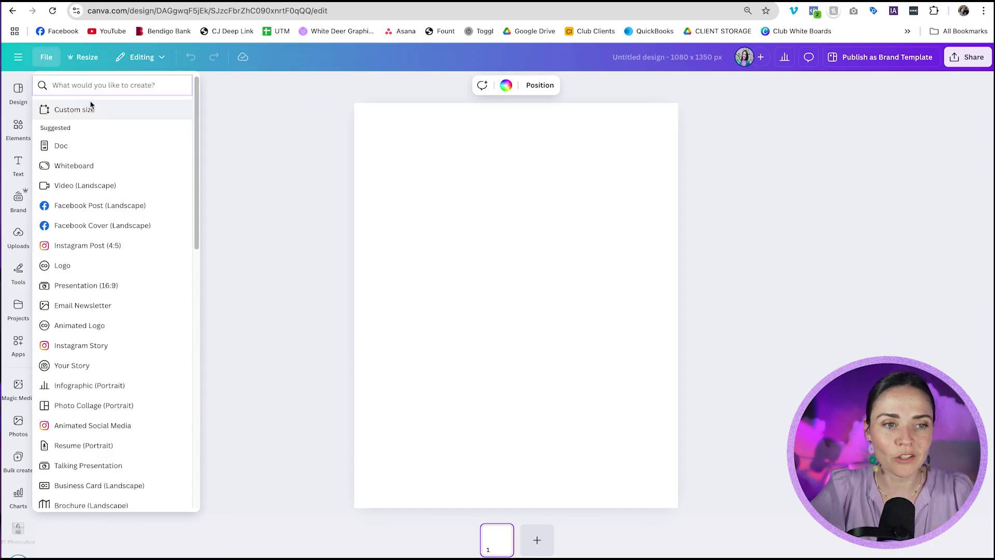
pyautogui.write('instagram')
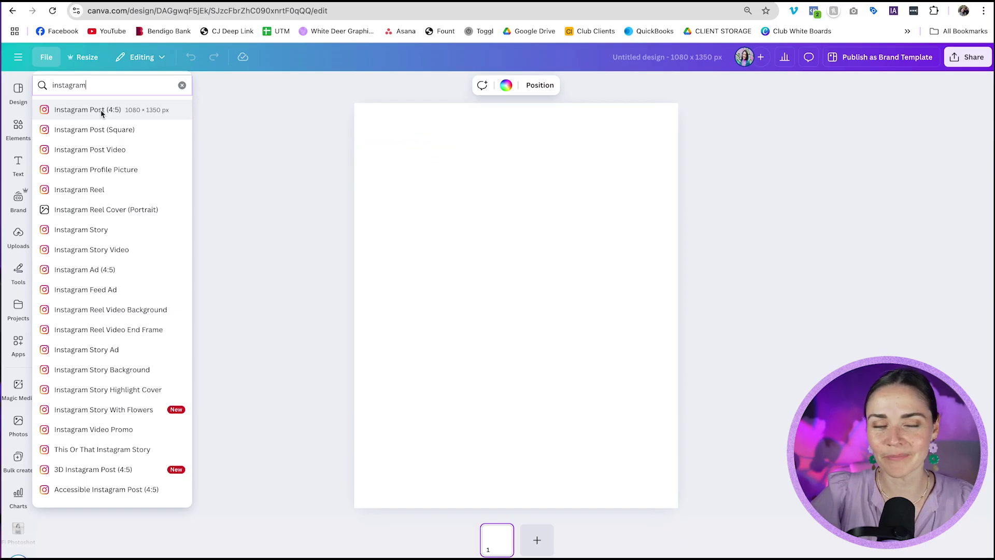
pyautogui.click(304, 184)
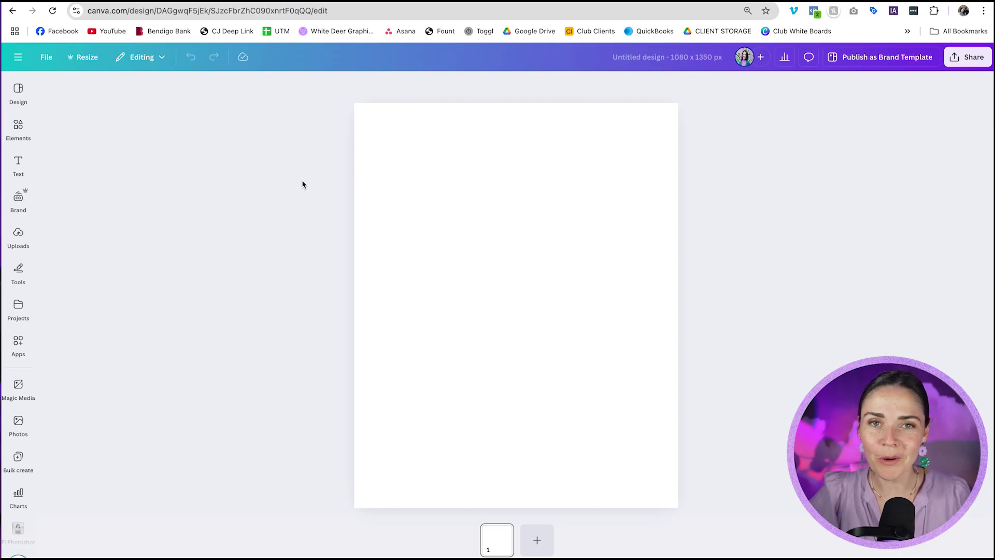
# Add a 'New website' text heading, enlarged, moved near the top and made bold
pyautogui.click(474, 208)
pyautogui.write('text')
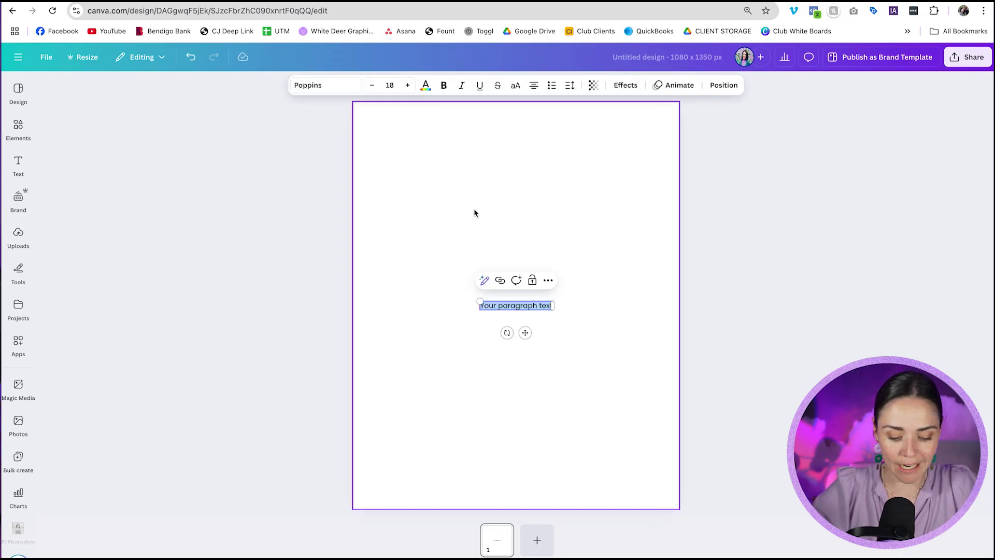
pyautogui.write('New website')
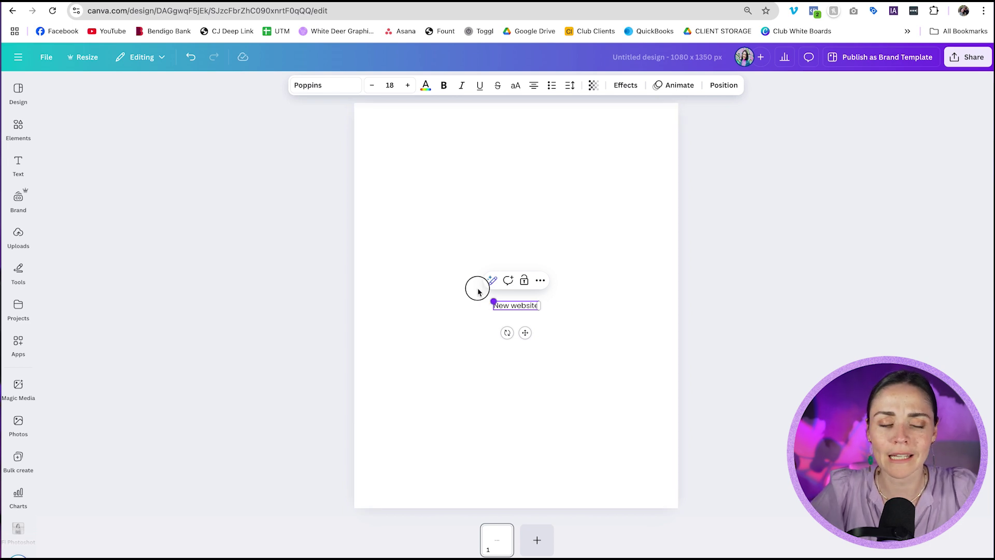
pyautogui.moveTo(478, 292); pyautogui.dragTo(349, 219)
pyautogui.moveTo(490, 311)
pyautogui.mouseDown()
pyautogui.moveTo(548, 189)
pyautogui.moveTo(637, 192)
pyautogui.mouseUp()
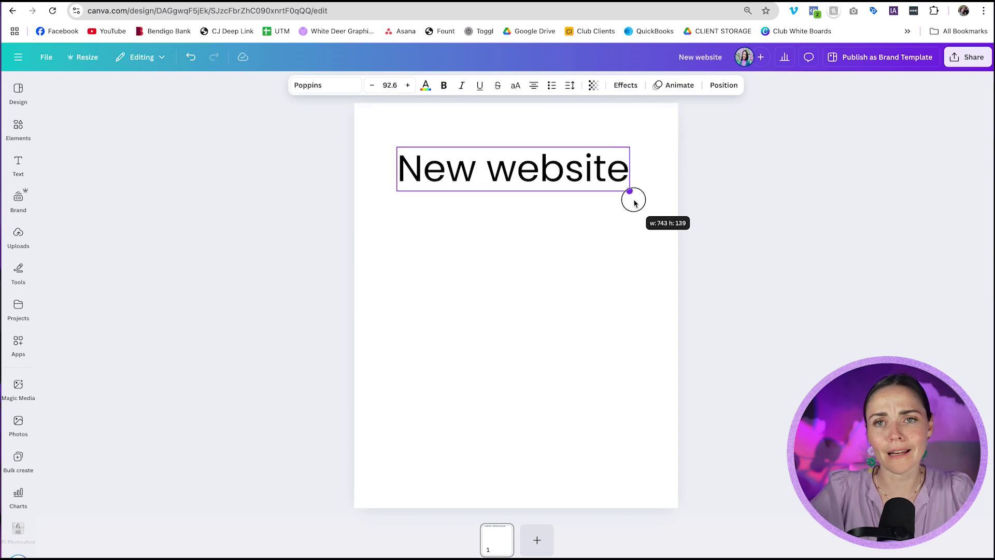
pyautogui.click(445, 85)
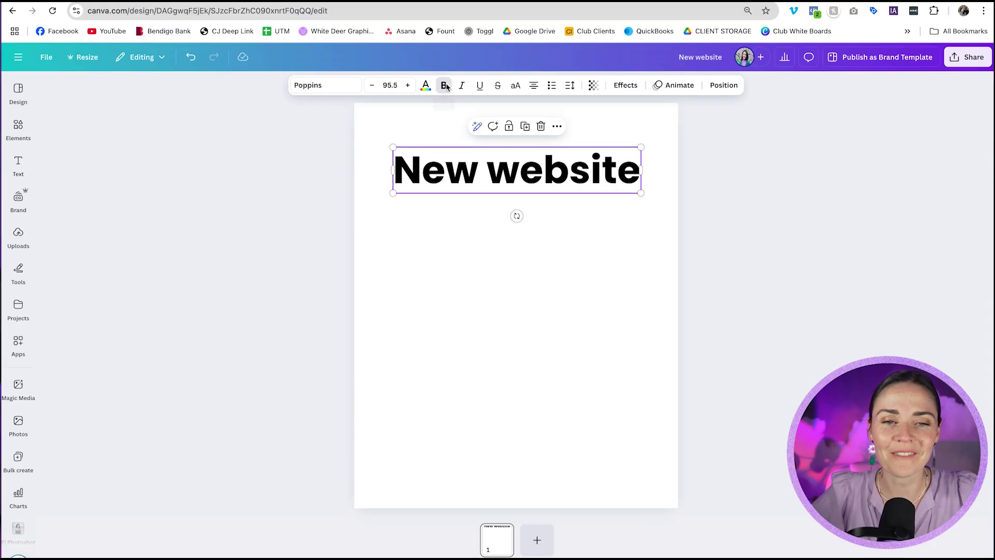
pyautogui.click(460, 254)
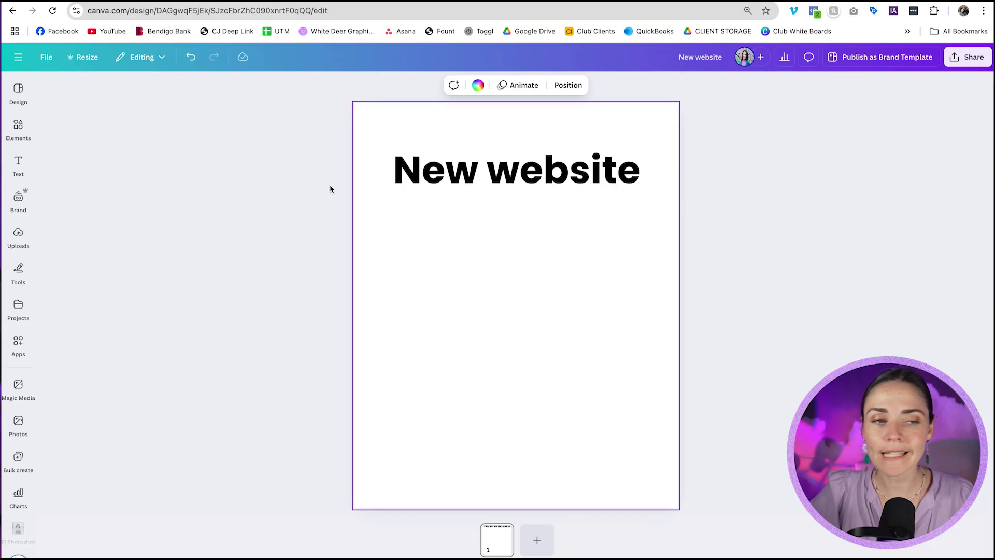
# Search the Elements library for 'laptop' and show only Frames results
pyautogui.click(18, 127)
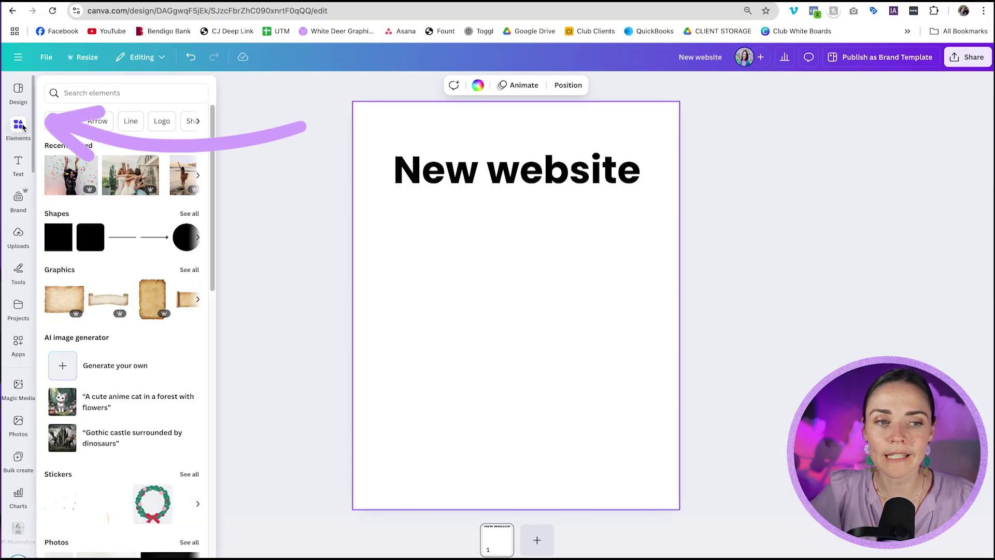
pyautogui.click(90, 93)
pyautogui.write('laptop')
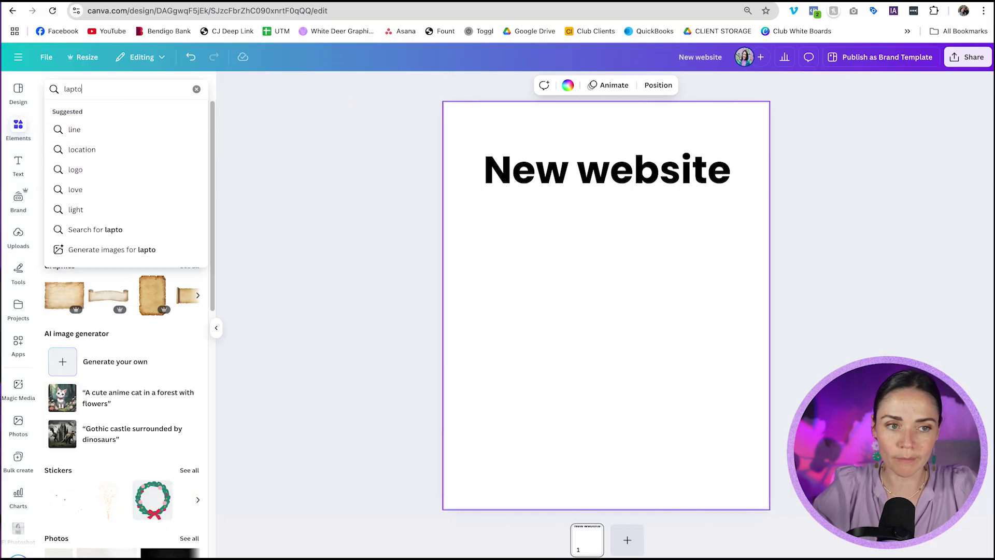
pyautogui.press('Return')
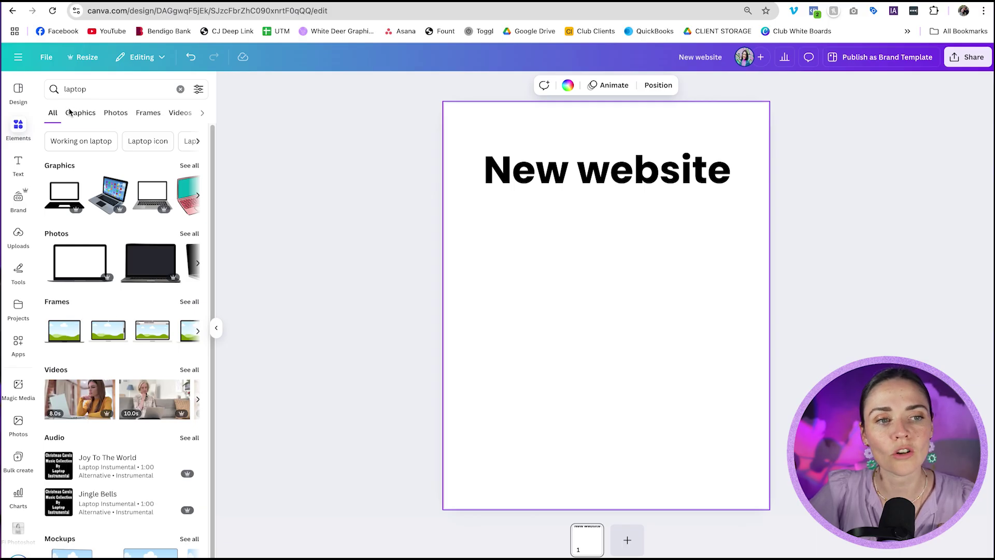
pyautogui.click(143, 114)
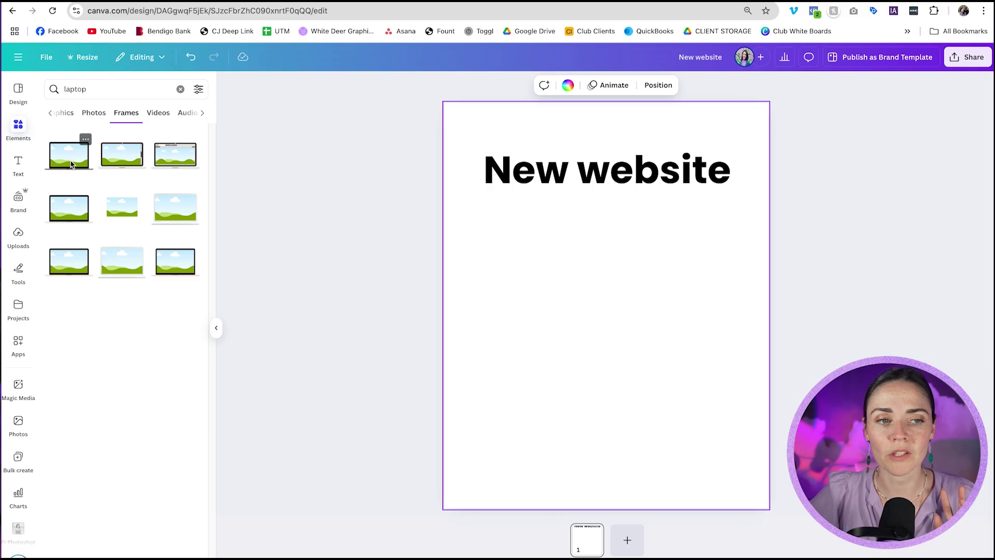
# Add a laptop frame, enlarge it, and centre it under the heading
pyautogui.click(71, 163)
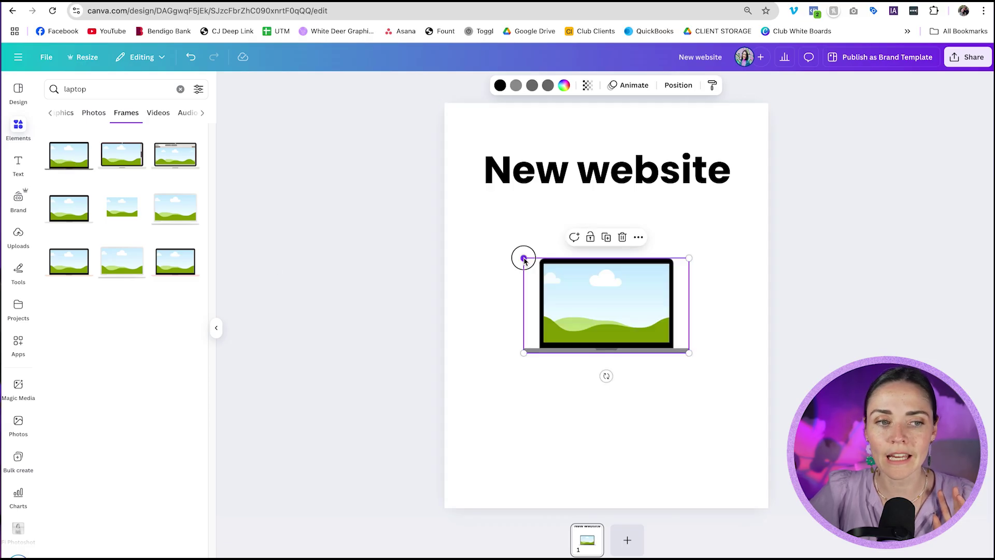
pyautogui.moveTo(523, 258); pyautogui.dragTo(399, 188)
pyautogui.moveTo(511, 278); pyautogui.dragTo(571, 297)
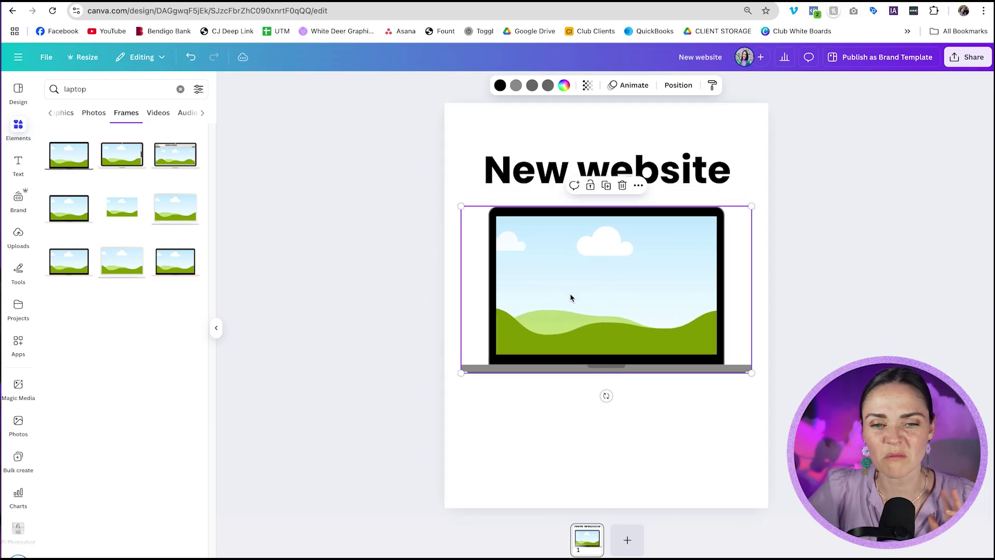
pyautogui.moveTo(752, 206); pyautogui.dragTo(740, 213)
pyautogui.moveTo(656, 269); pyautogui.dragTo(661, 269)
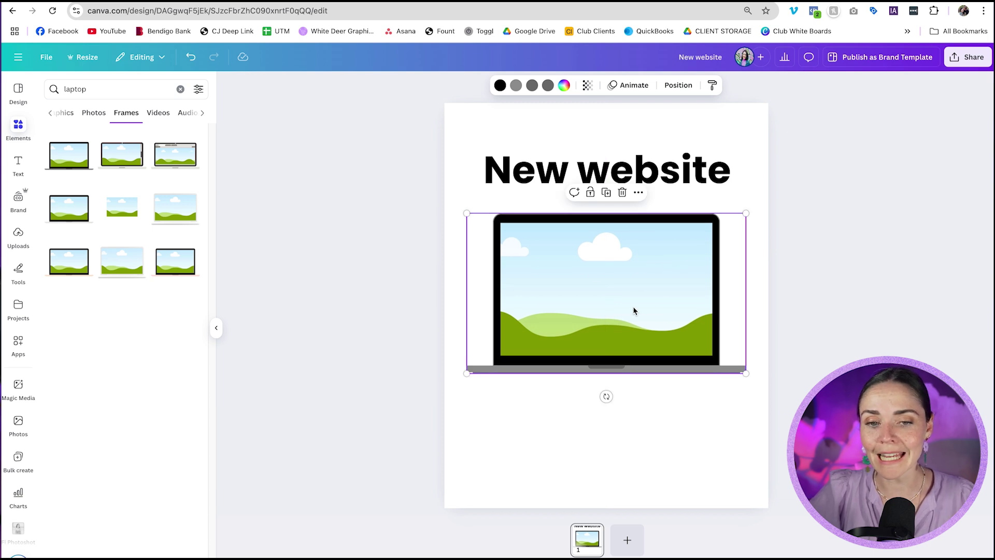
pyautogui.click(651, 432)
# Add a blank second page and try, then delete, a dark laptop photo on it
pyautogui.click(634, 540)
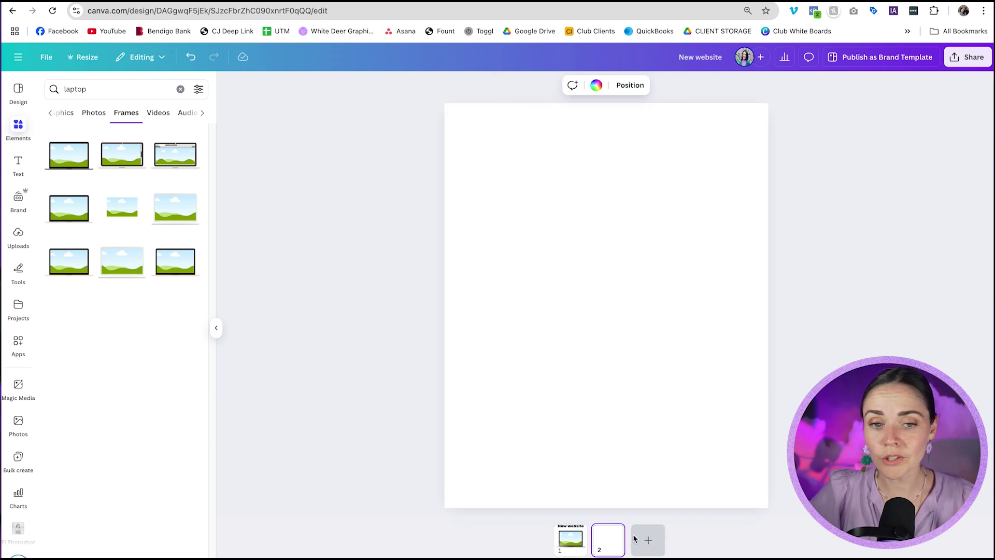
pyautogui.click(92, 113)
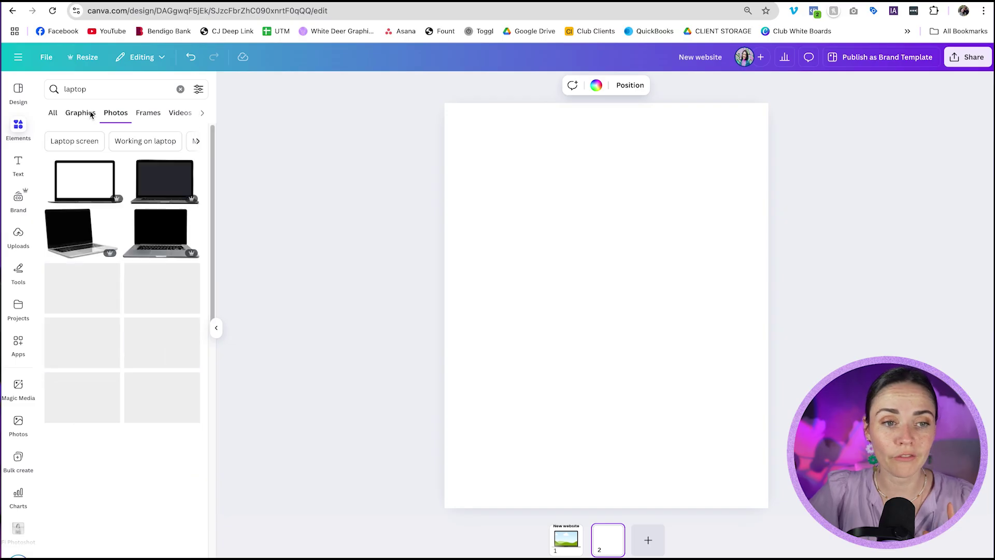
pyautogui.click(157, 184)
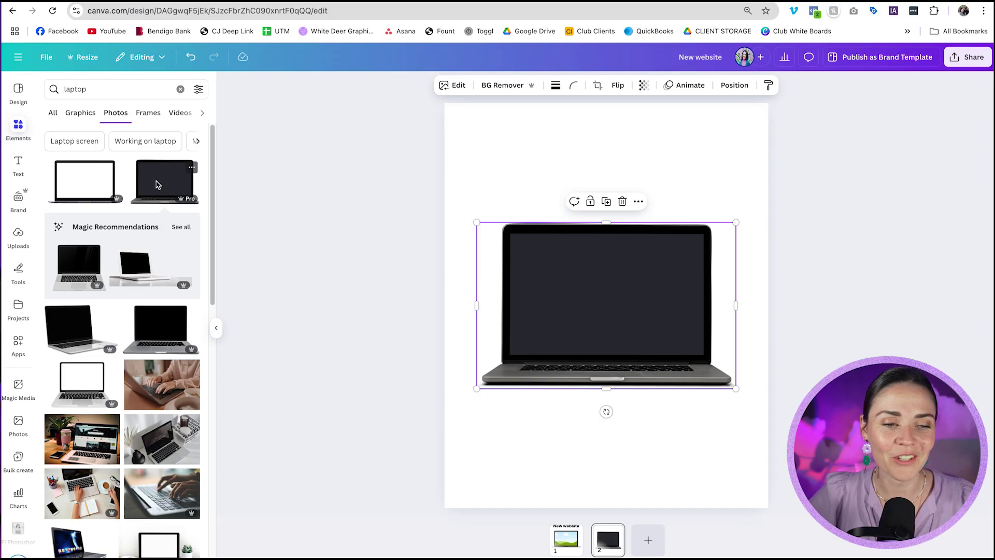
pyautogui.press('Delete')
# Try more laptop photos, keeping the blue-background laptop photo on page 2
pyautogui.scroll(-5, 143, 338)
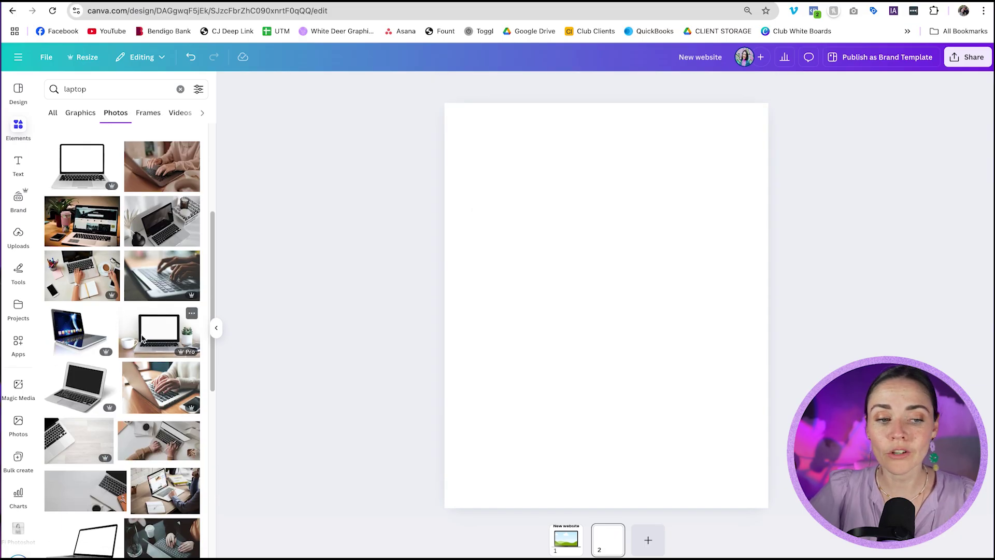
pyautogui.scroll(-1, 125, 325)
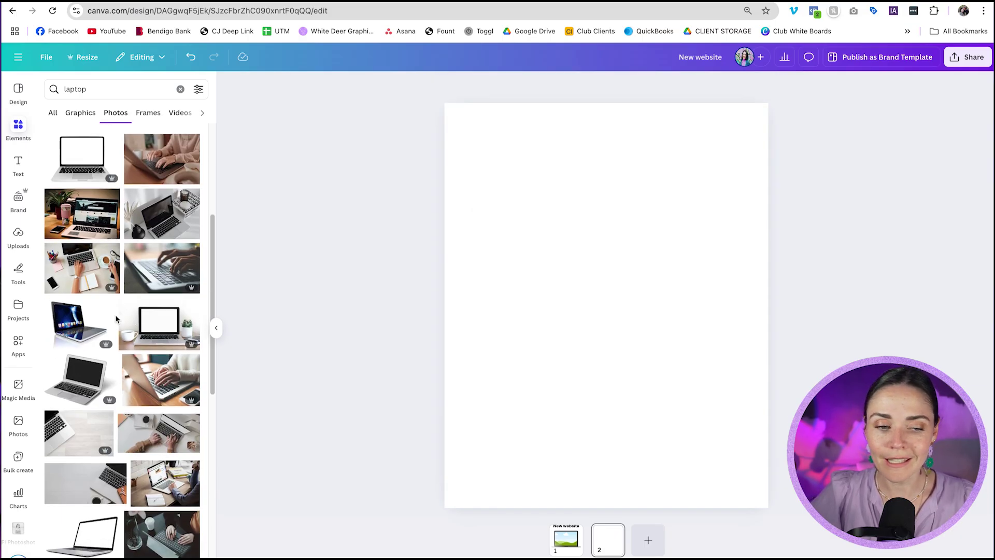
pyautogui.scroll(-1, 125, 324)
pyautogui.scroll(-1, 122, 322)
pyautogui.scroll(-1, 118, 320)
pyautogui.scroll(-1, 117, 319)
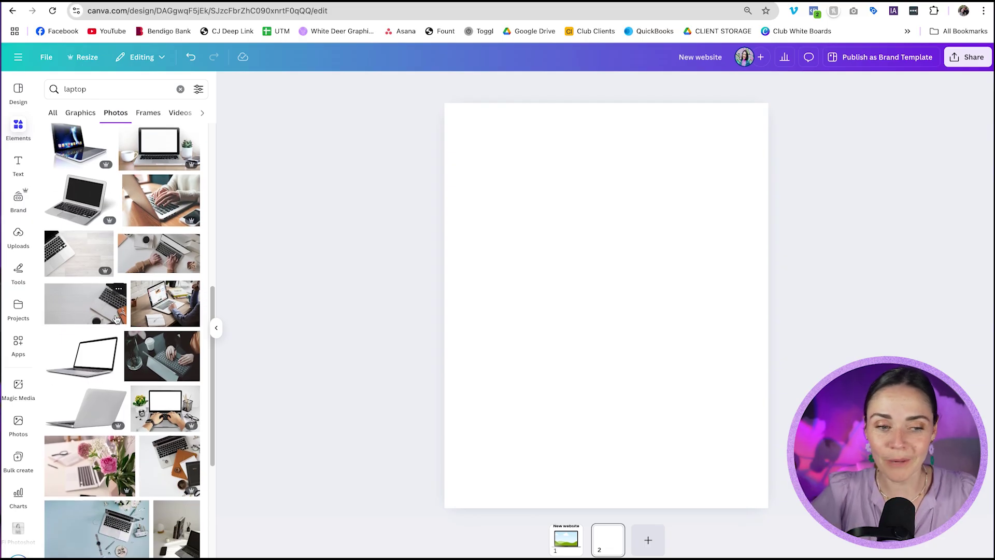
pyautogui.scroll(-2, 116, 318)
pyautogui.scroll(-2, 114, 321)
pyautogui.scroll(-1, 104, 337)
pyautogui.click(83, 357)
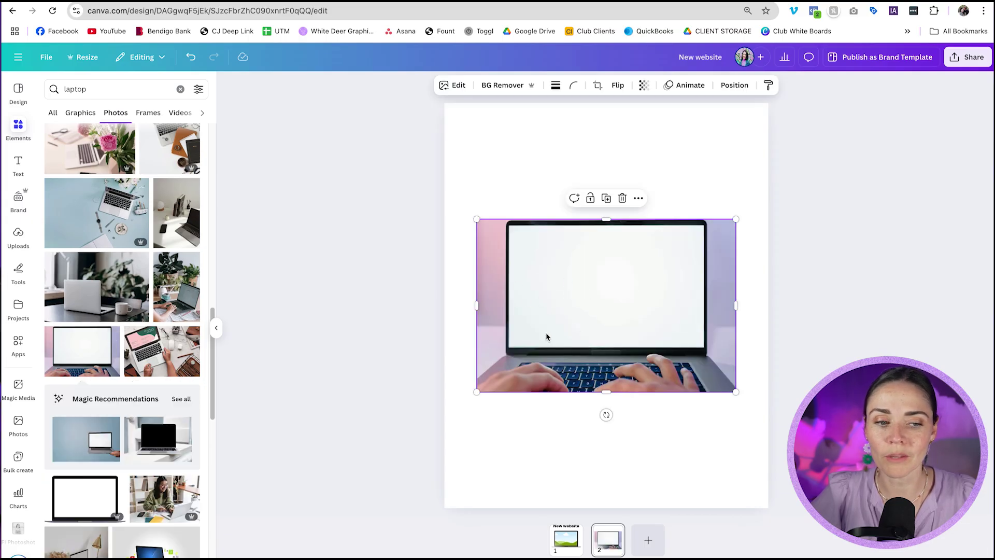
pyautogui.press('Delete')
pyautogui.click(122, 450)
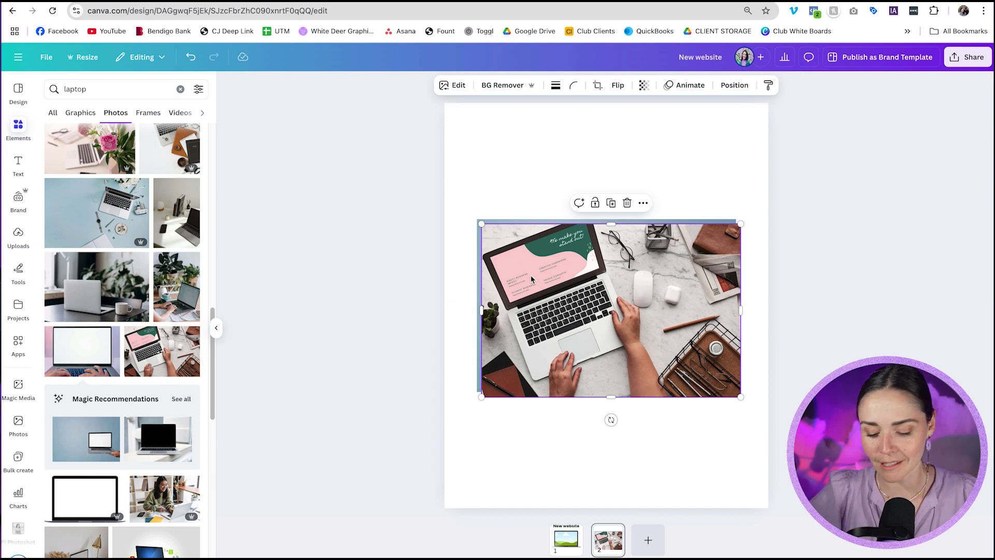
pyautogui.press('Delete')
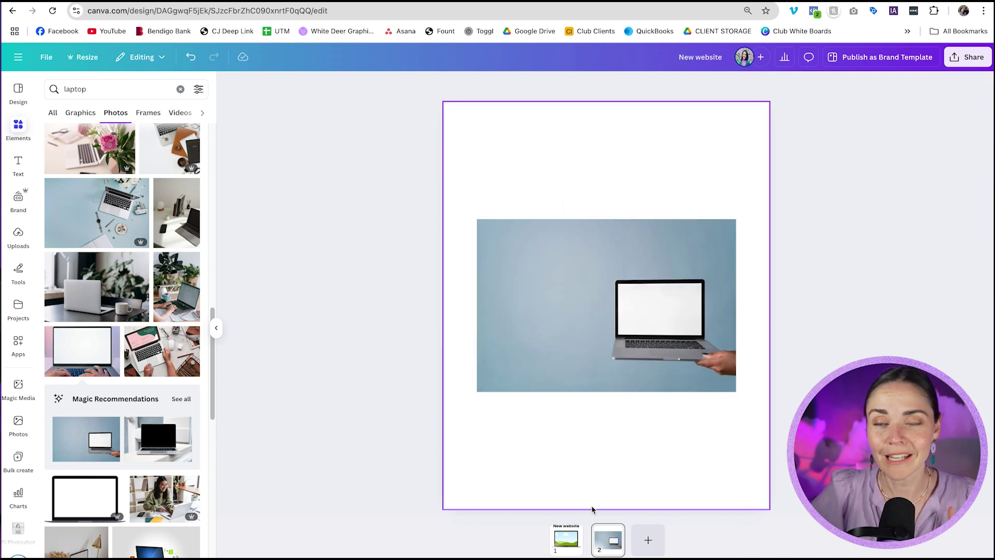
# Copy the heading below the laptop and replace its text with the pasted two-line caption
pyautogui.click(566, 539)
pyautogui.moveTo(811, 178); pyautogui.dragTo(650, 273)
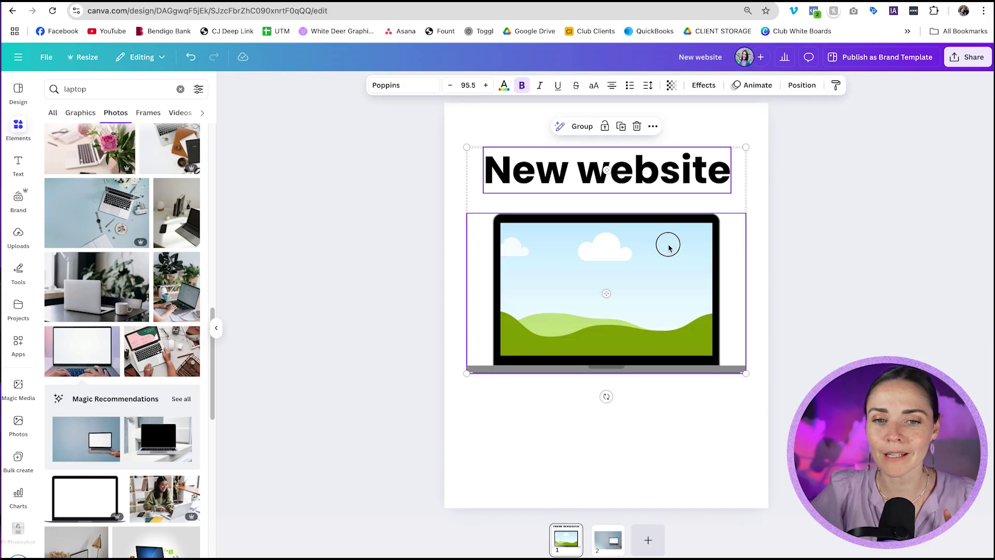
pyautogui.click(791, 256)
pyautogui.moveTo(658, 194); pyautogui.dragTo(646, 432)
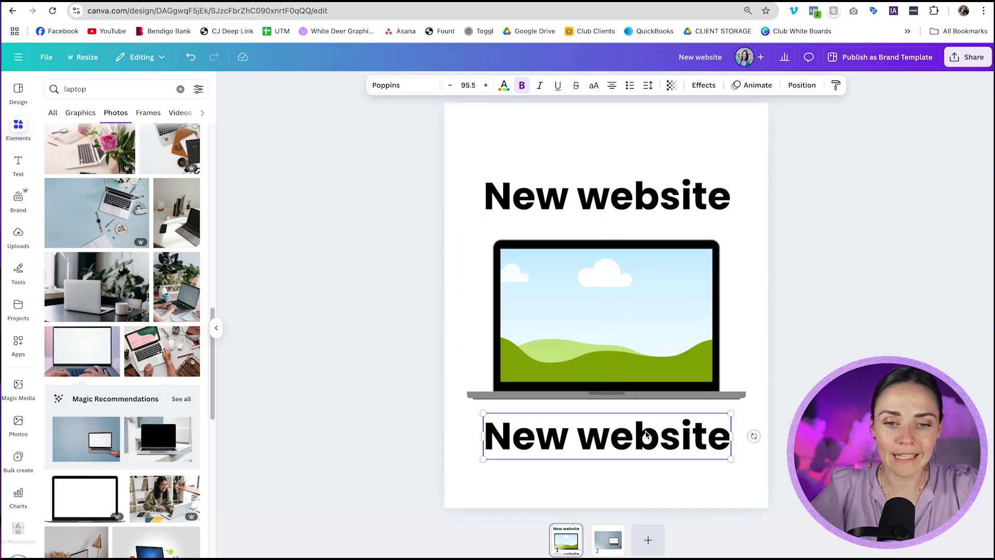
pyautogui.doubleClick(645, 430)
pyautogui.write('OUr new')
pyautogui.hotkey('ctrl', 'a')
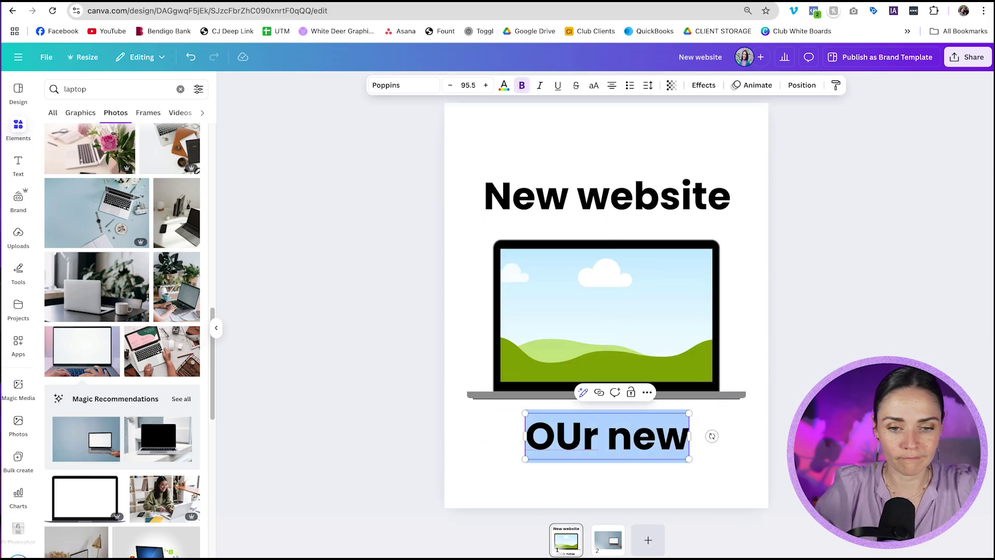
pyautogui.write('Our new website is live. Hit the link in bio to check it out')
pyautogui.press('Escape')
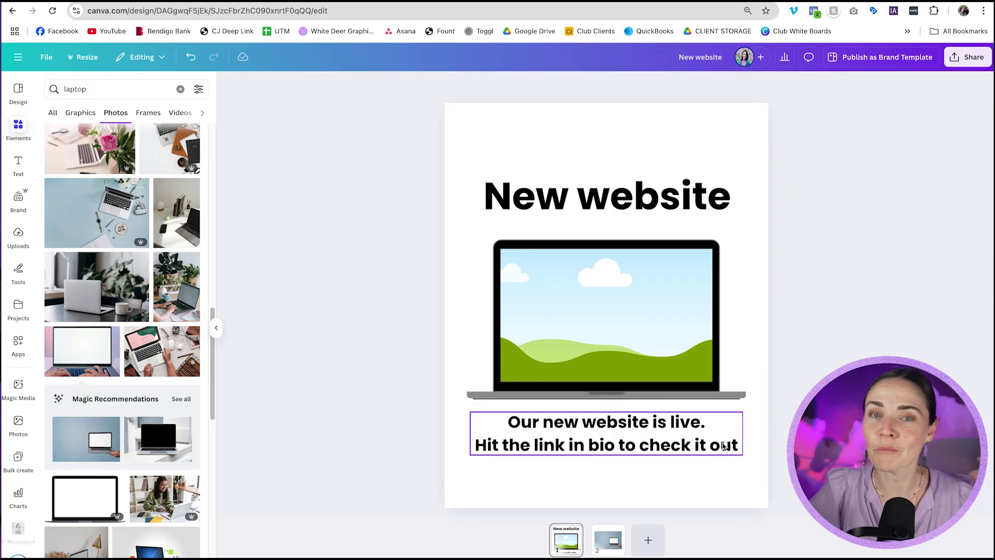
# Select the title, laptop and caption together and move them up slightly
pyautogui.click(687, 449)
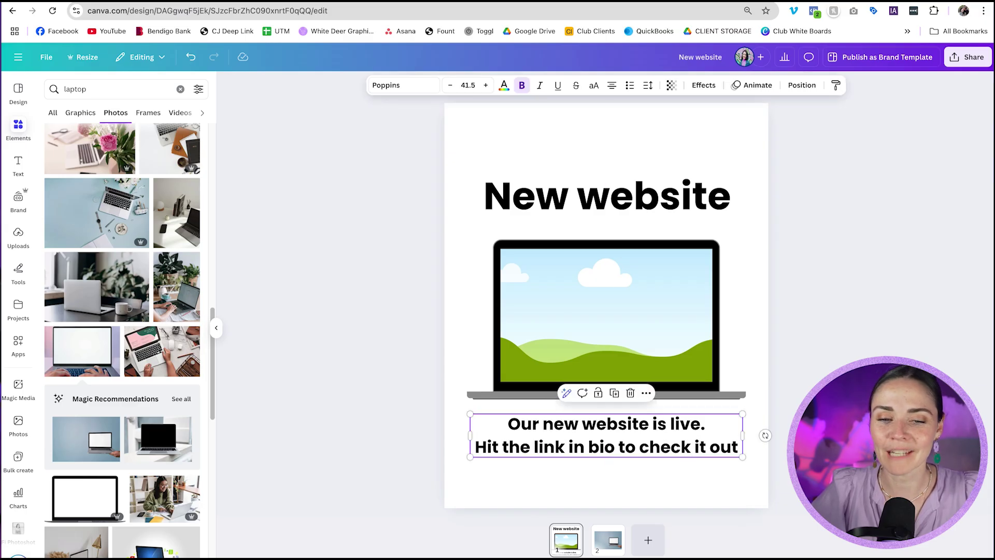
pyautogui.moveTo(819, 484); pyautogui.dragTo(474, 171)
pyautogui.moveTo(698, 305); pyautogui.dragTo(697, 286)
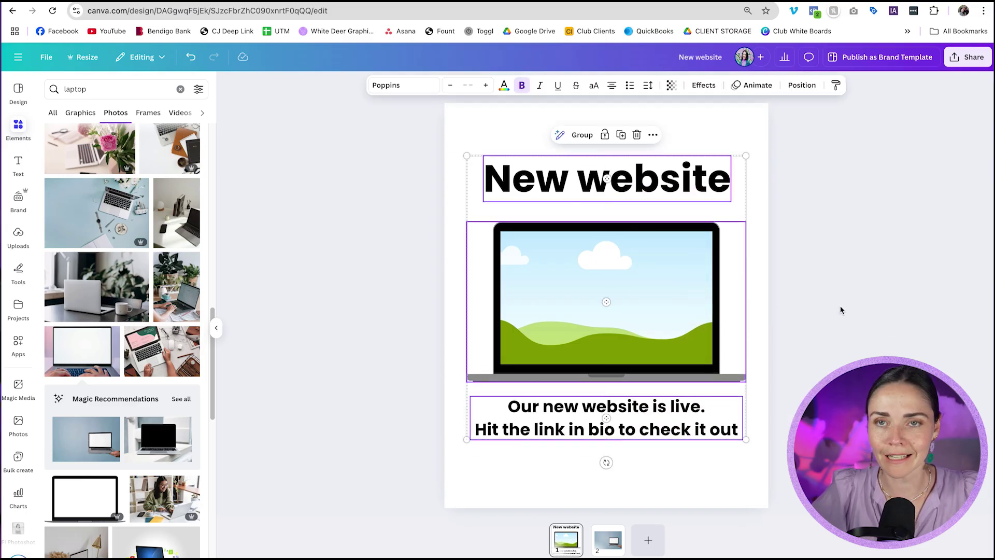
# Fill the block behind the caption dark purple and reposition it
pyautogui.click(881, 277)
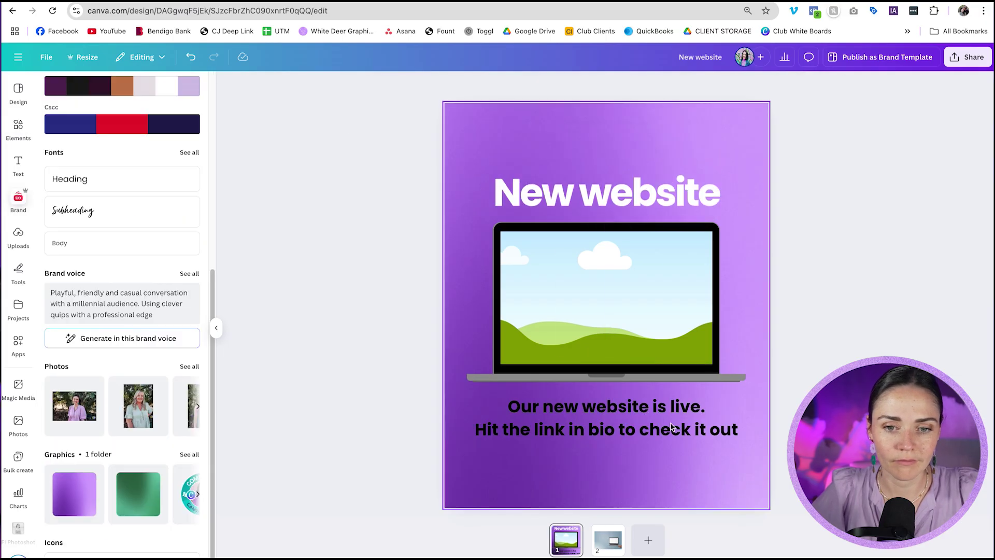
pyautogui.click(387, 85)
pyautogui.click(162, 497)
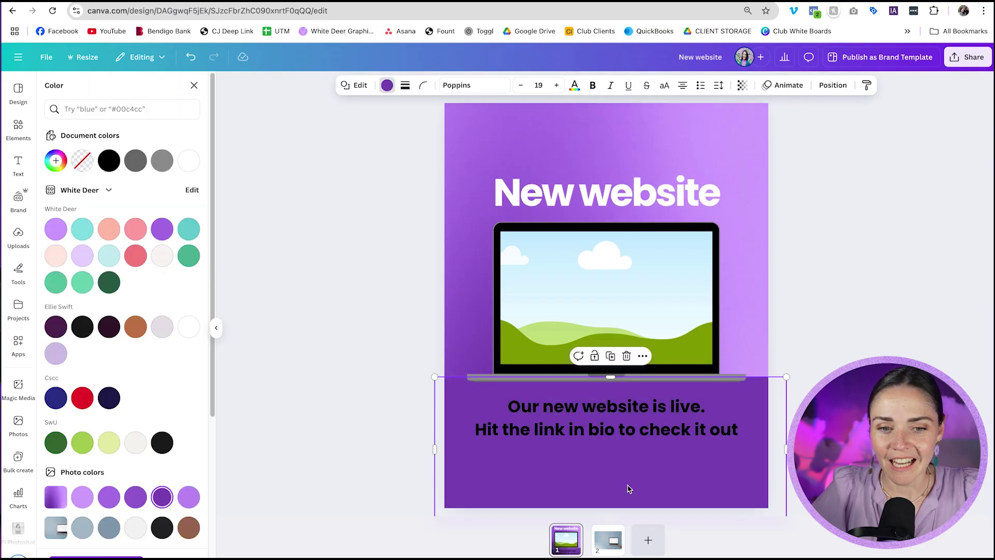
pyautogui.moveTo(630, 472)
pyautogui.mouseDown()
pyautogui.moveTo(762, 487)
pyautogui.moveTo(628, 471)
pyautogui.mouseUp()
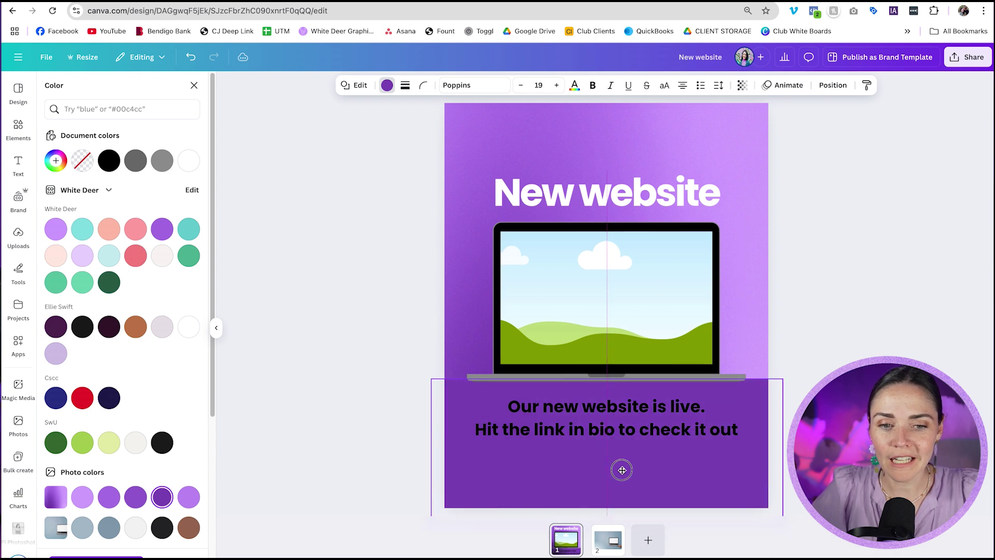
# Give the caption block a vertical purple gradient with the dark purple stop on top
pyautogui.click(386, 85)
pyautogui.click(386, 85)
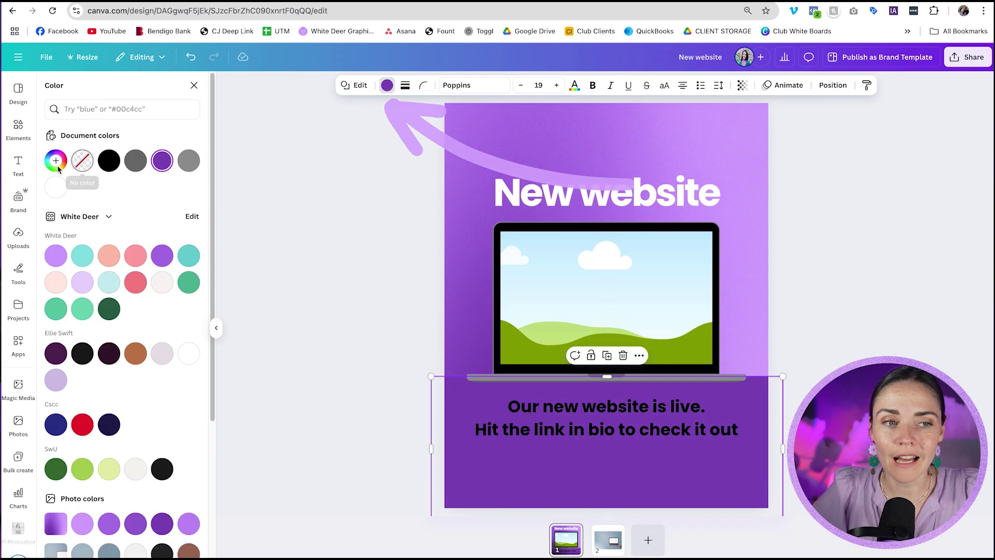
pyautogui.click(54, 162)
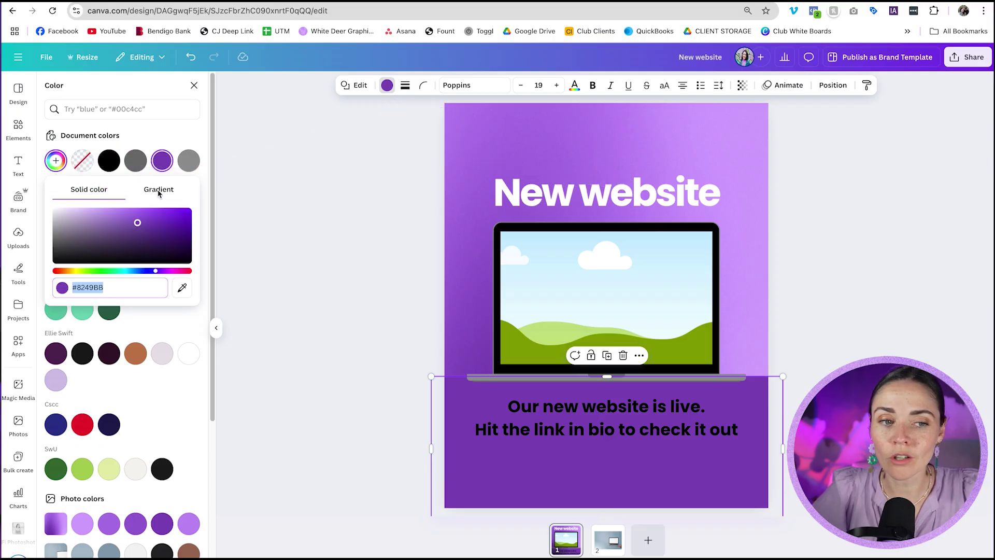
pyautogui.click(166, 192)
pyautogui.click(87, 235)
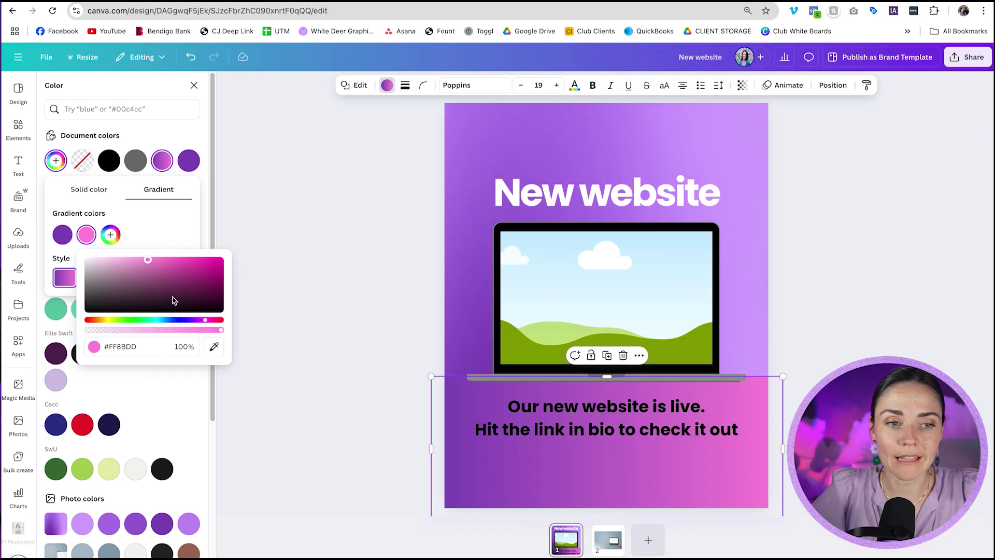
pyautogui.click(214, 346)
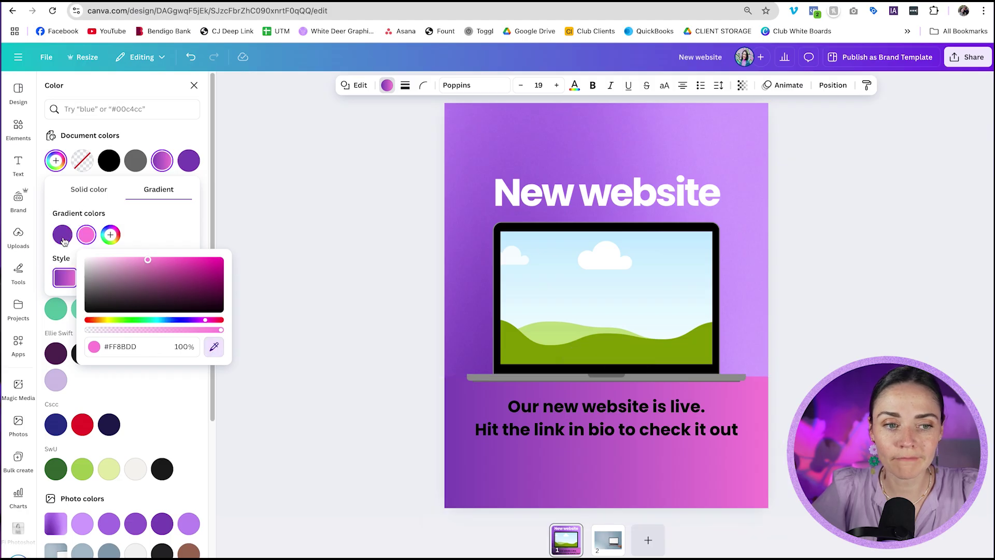
pyautogui.click(56, 353)
pyautogui.click(93, 278)
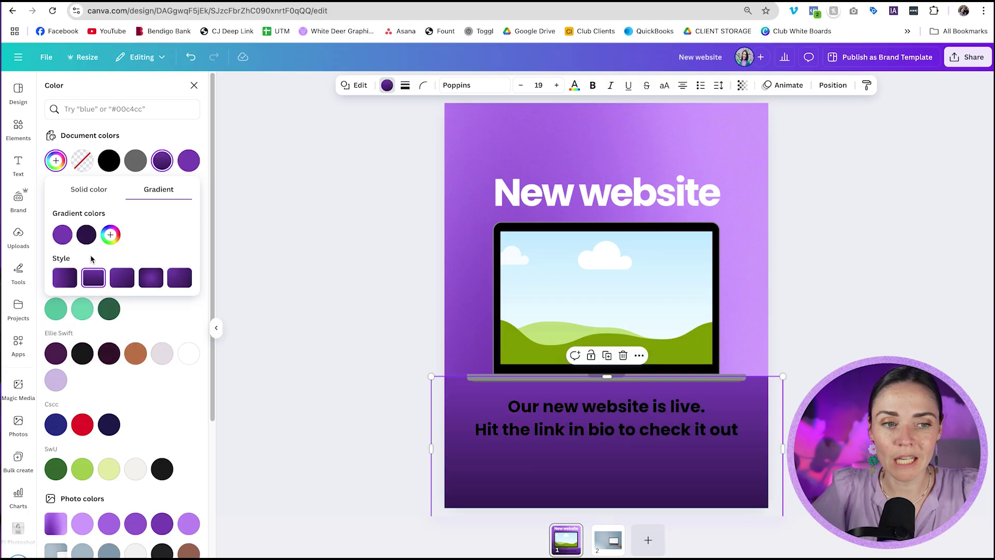
pyautogui.moveTo(86, 234); pyautogui.dragTo(61, 243)
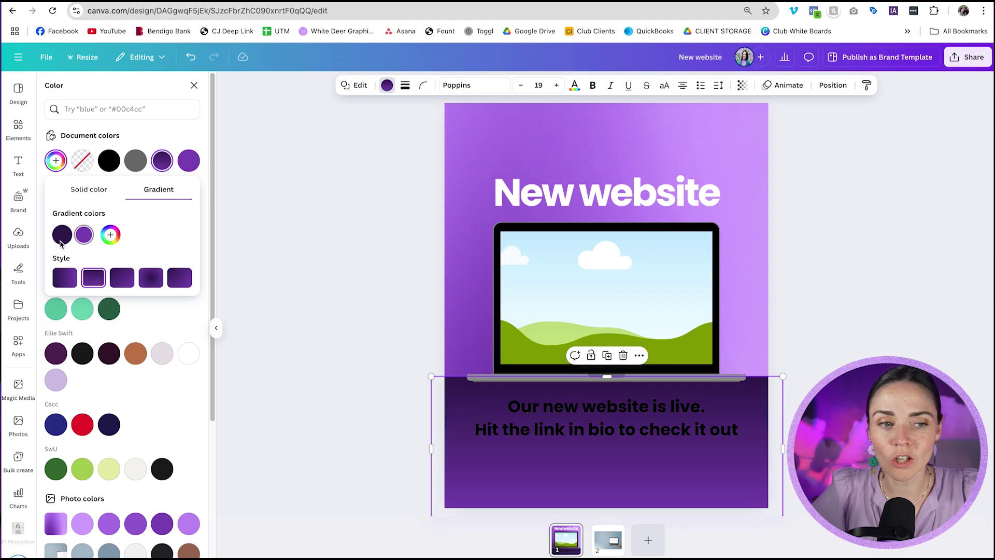
pyautogui.click(302, 322)
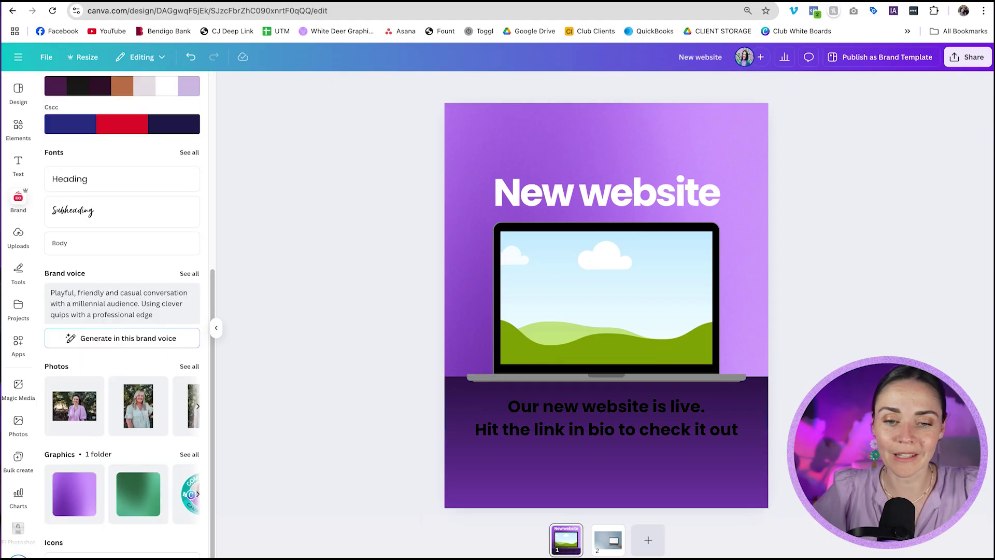
# Search Elements for 'shadow' graphics and place a soft shadow just beneath the laptop
pyautogui.click(738, 484)
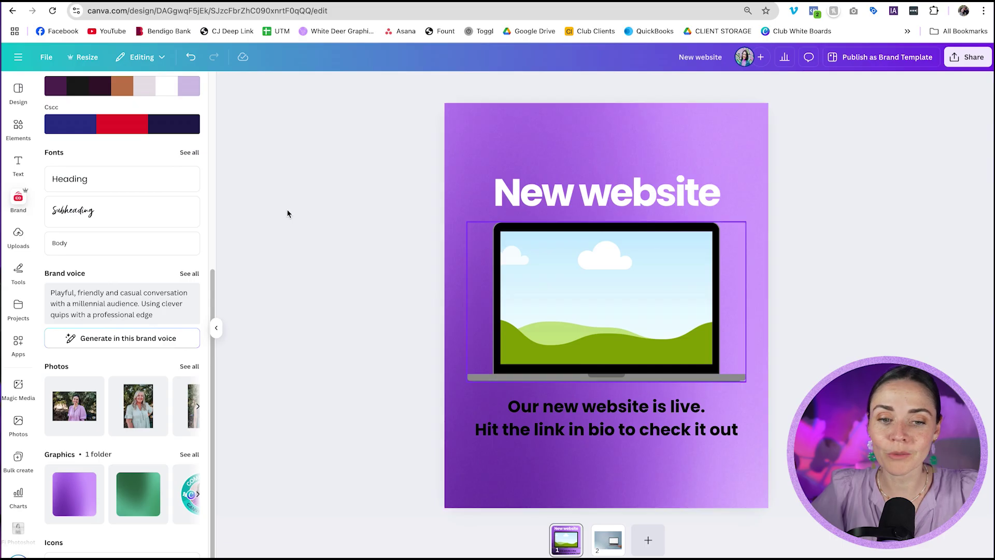
pyautogui.scroll(6, 129, 145)
pyautogui.click(20, 126)
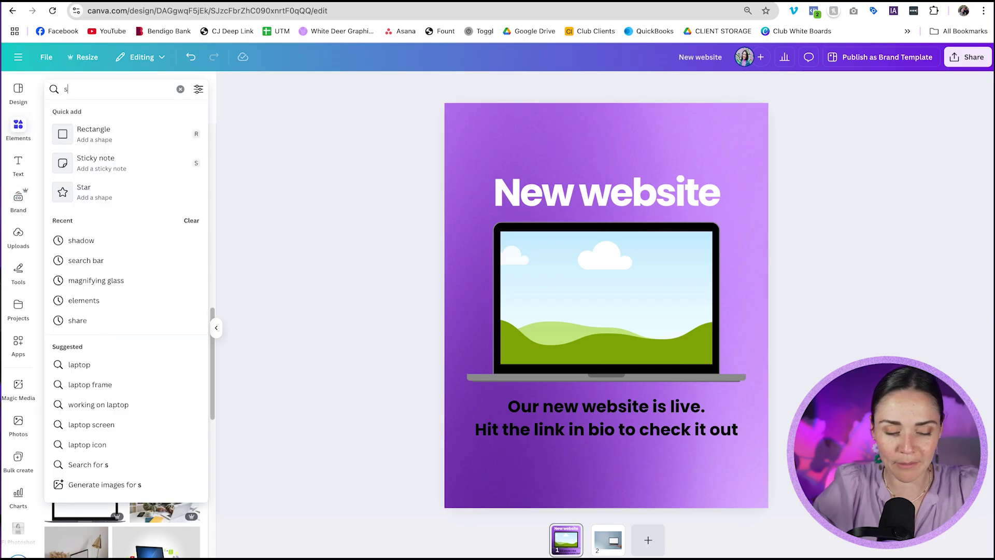
pyautogui.write('shadow')
pyautogui.press('Return')
pyautogui.click(81, 112)
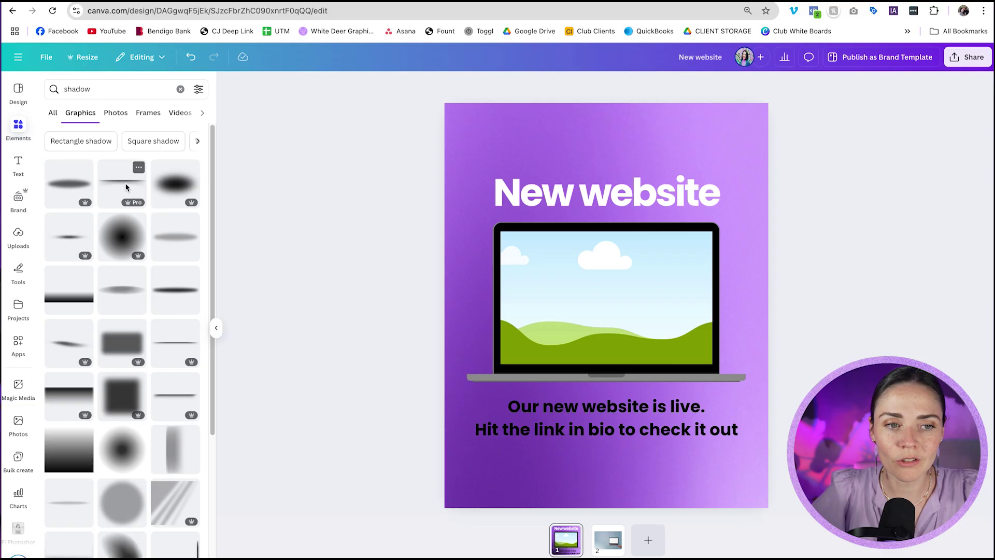
pyautogui.click(126, 182)
pyautogui.moveTo(572, 303); pyautogui.dragTo(578, 404)
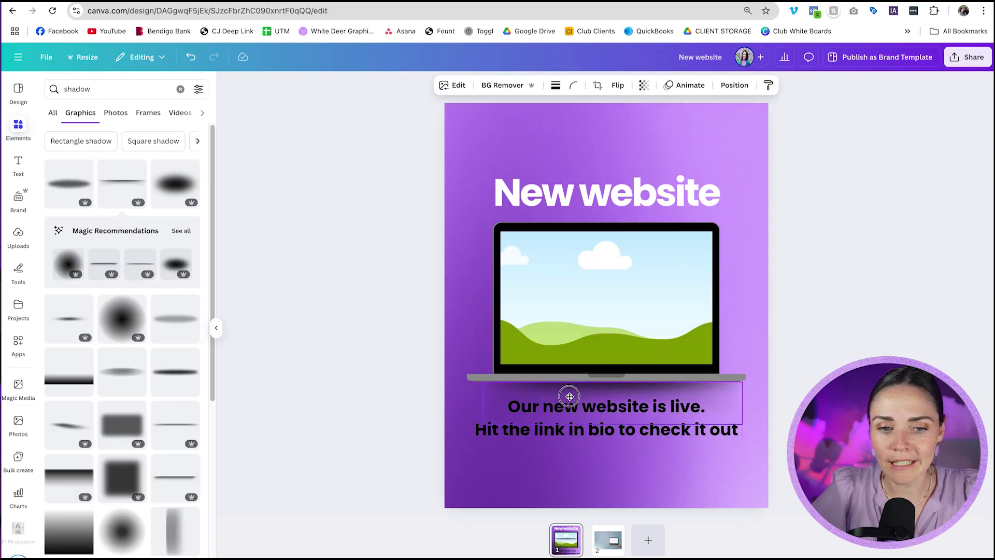
pyautogui.press('Escape')
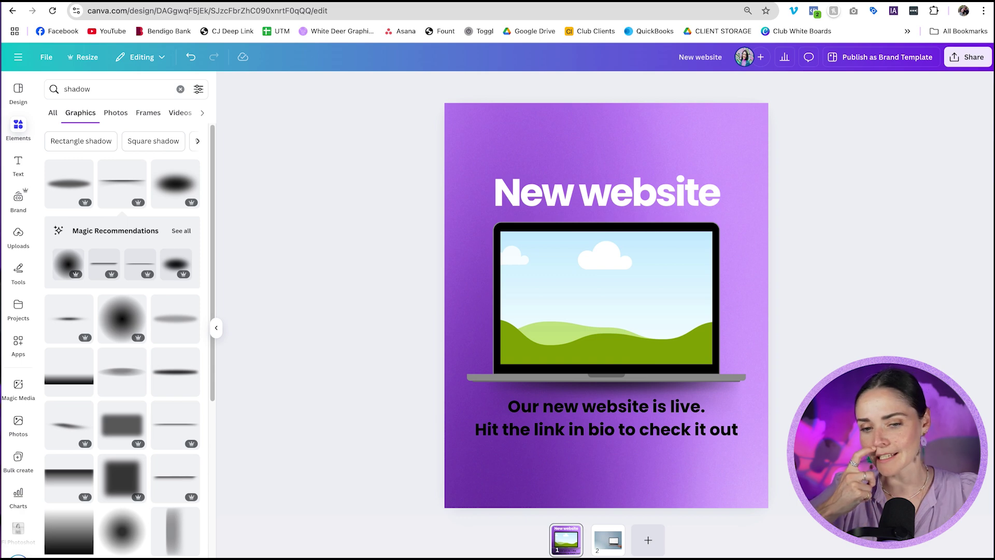
# Give caption line one a rounded light background, purple text and '!', and make line two white
pyautogui.click(748, 471)
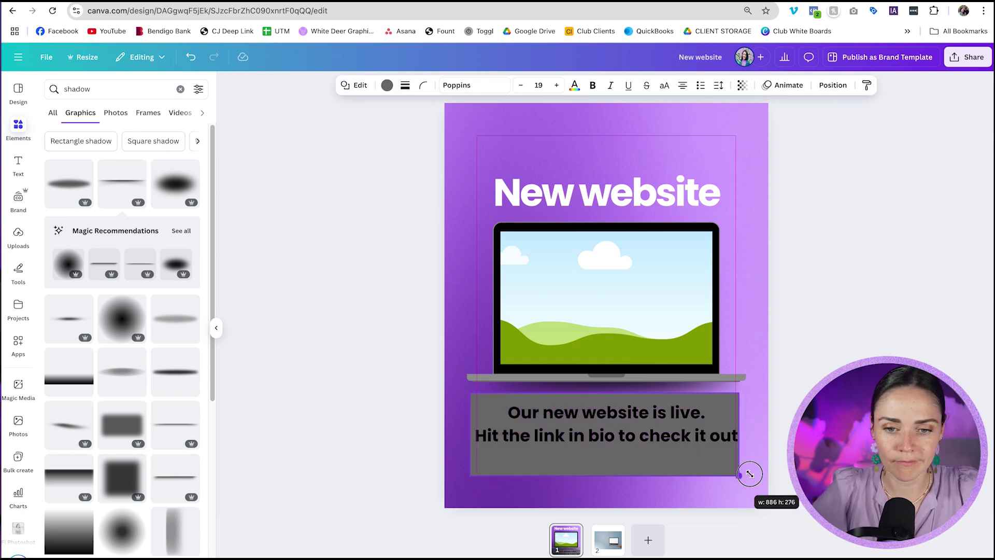
pyautogui.click(382, 84)
pyautogui.click(710, 419)
pyautogui.press('BackSpace')
pyautogui.write('!')
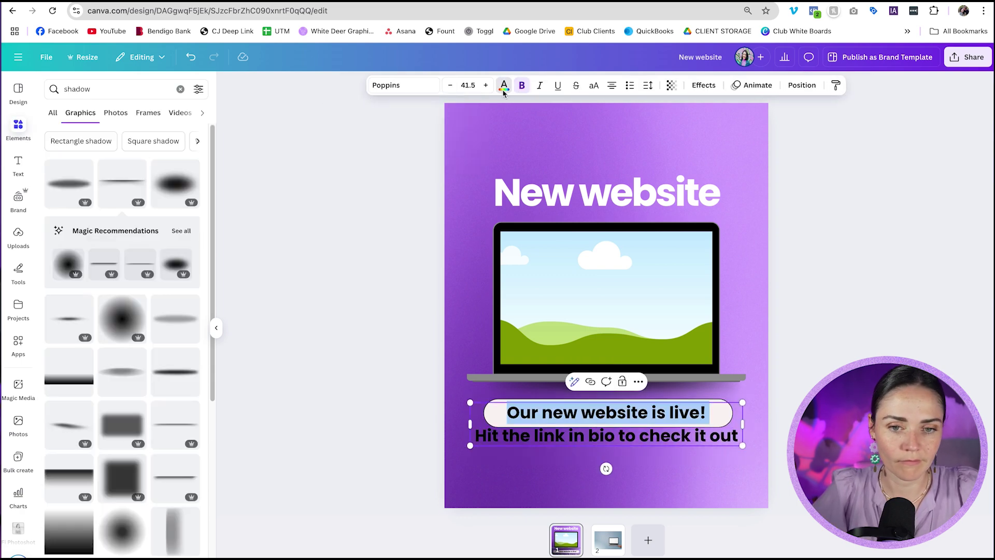
pyautogui.click(504, 85)
pyautogui.click(34, 124)
# Add the Multi Blur graphic and shift it toward the right side of the page
pyautogui.click(18, 200)
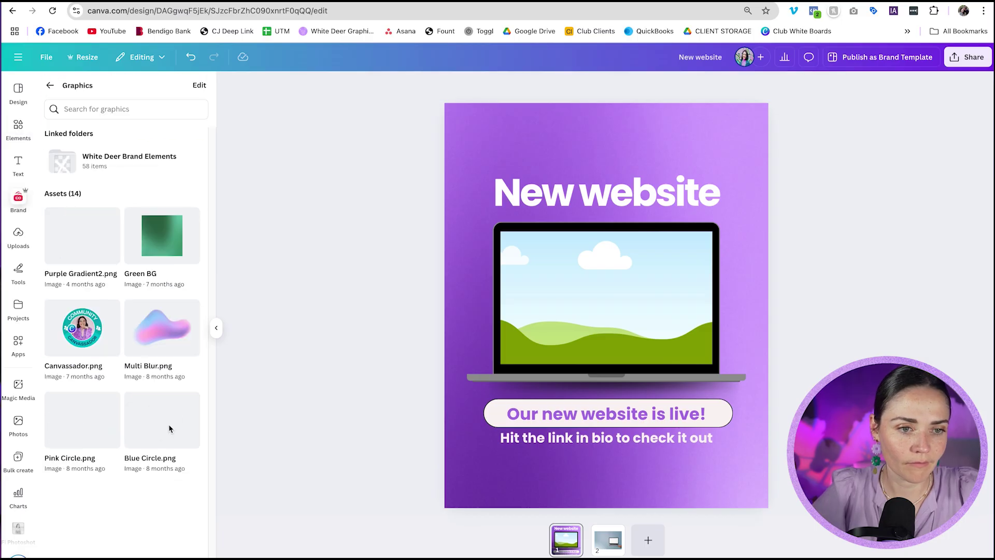
pyautogui.moveTo(162, 328)
pyautogui.mouseDown()
pyautogui.moveTo(366, 420)
pyautogui.moveTo(872, 202)
pyautogui.mouseUp()
pyautogui.click(977, 246)
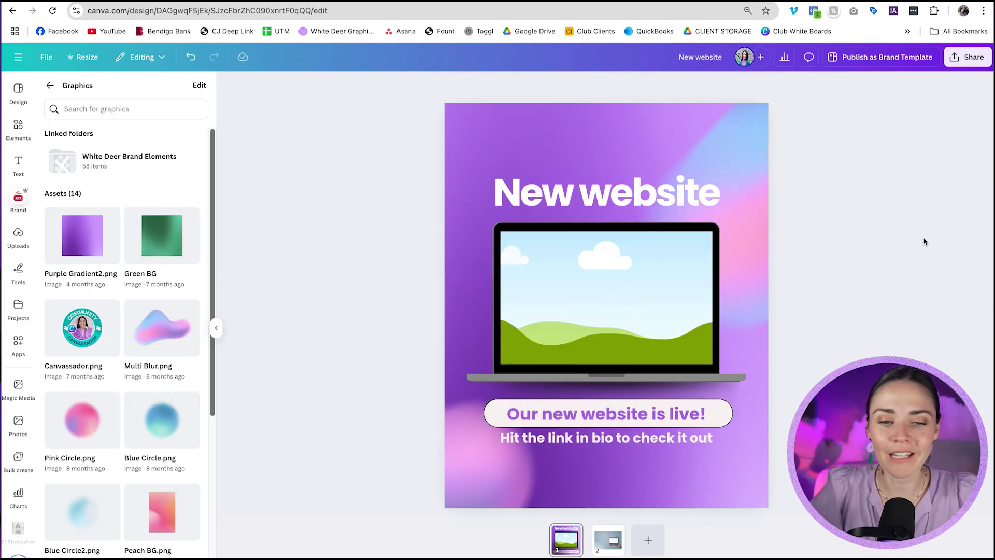
pyautogui.click(679, 426)
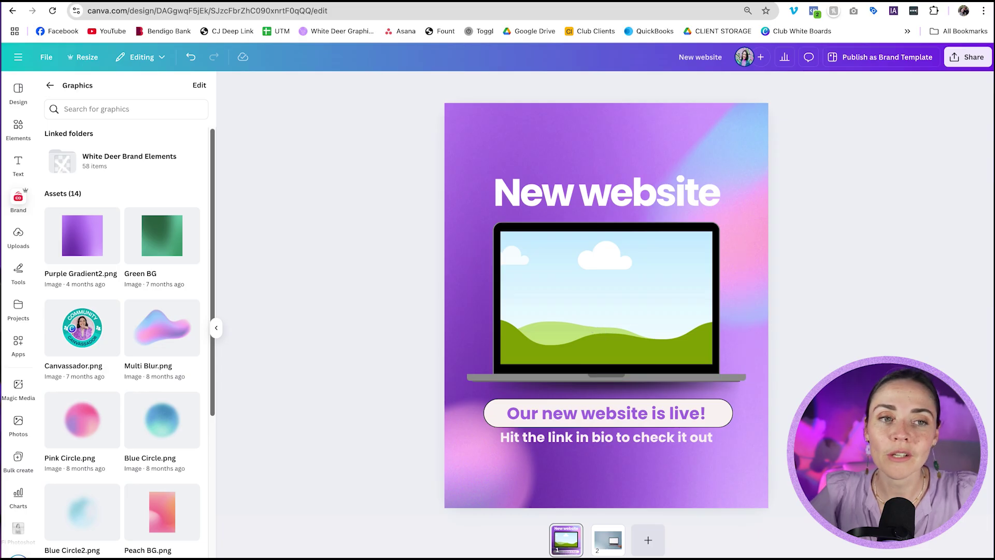
# Scroll back to the top and screenshot the homepage's header and hero section
pyautogui.scroll(-5, 739, 219)
pyautogui.scroll(-10, 726, 197)
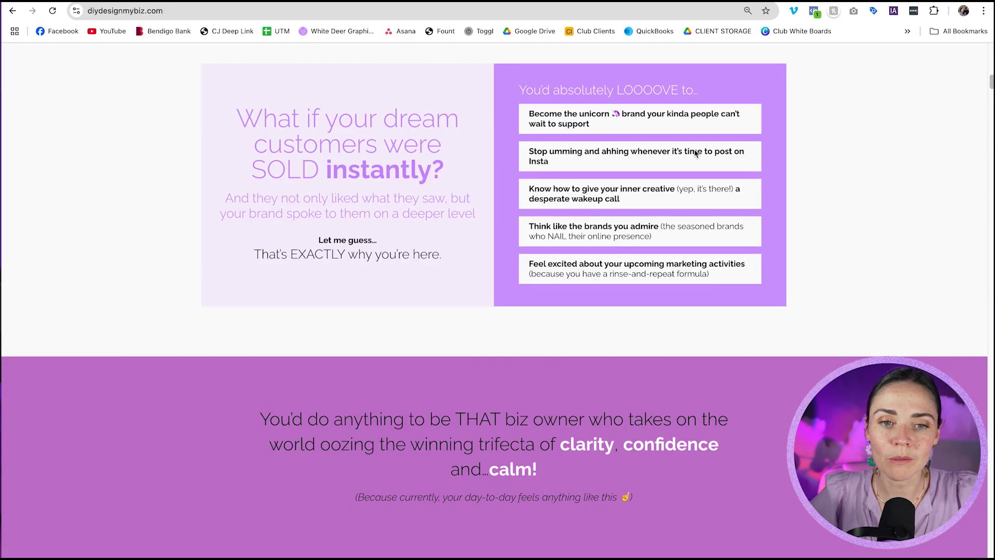
pyautogui.scroll(-10, 695, 154)
pyautogui.scroll(-5, 695, 153)
pyautogui.scroll(15, 695, 154)
pyautogui.scroll(10, 695, 154)
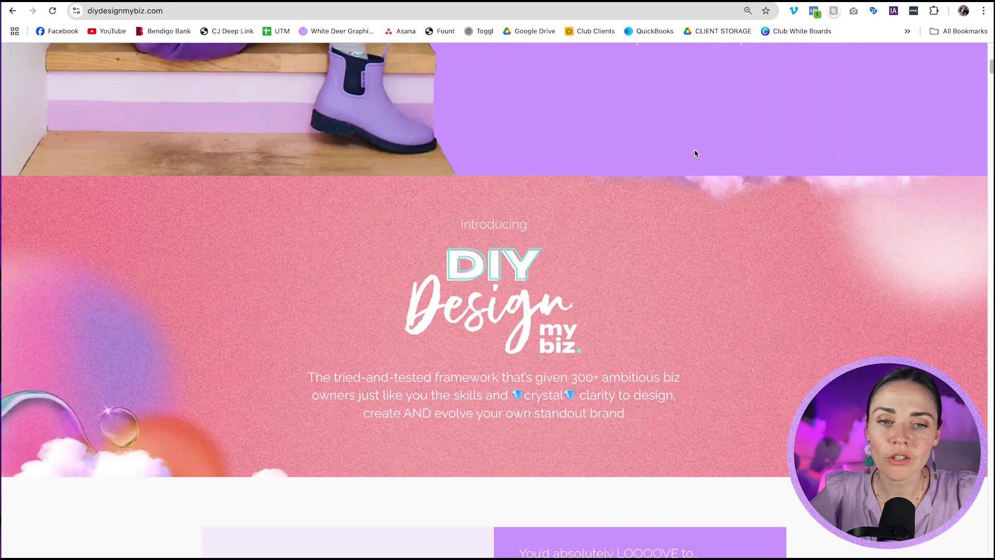
pyautogui.scroll(10, 695, 154)
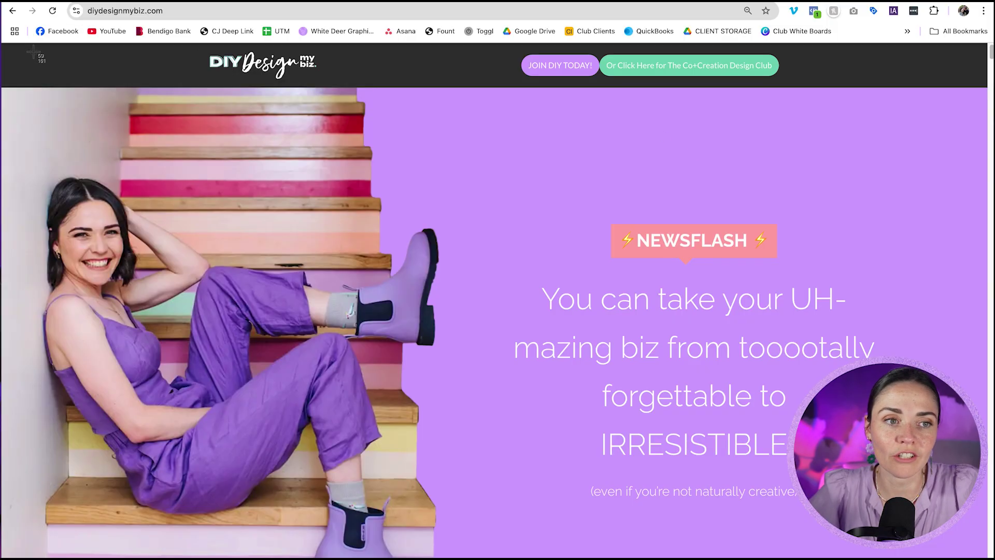
pyautogui.moveTo(8, 45); pyautogui.dragTo(956, 558)
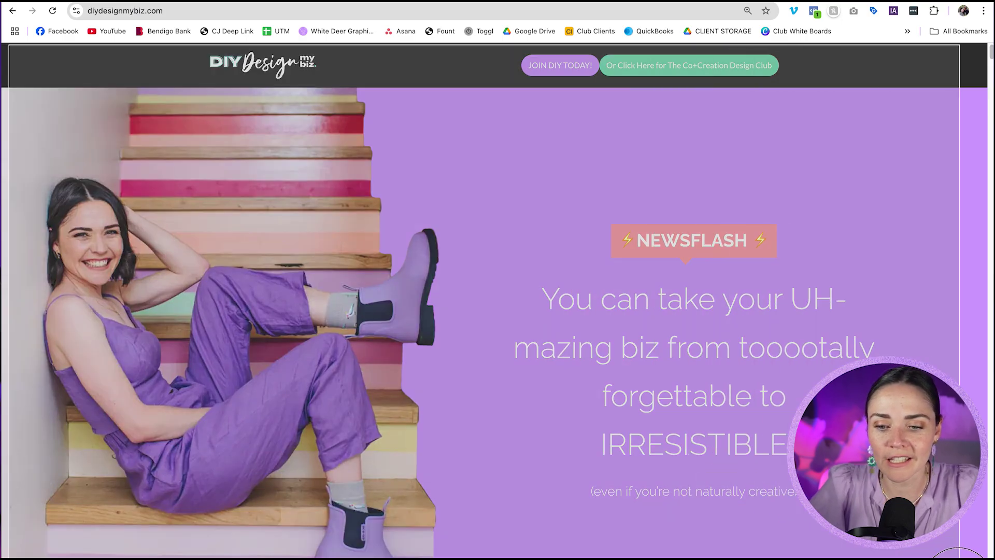
pyautogui.moveTo(955, 557)
pyautogui.mouseDown()
pyautogui.moveTo(987, 558)
pyautogui.moveTo(498, 141)
pyautogui.moveTo(505, 145)
pyautogui.mouseUp()
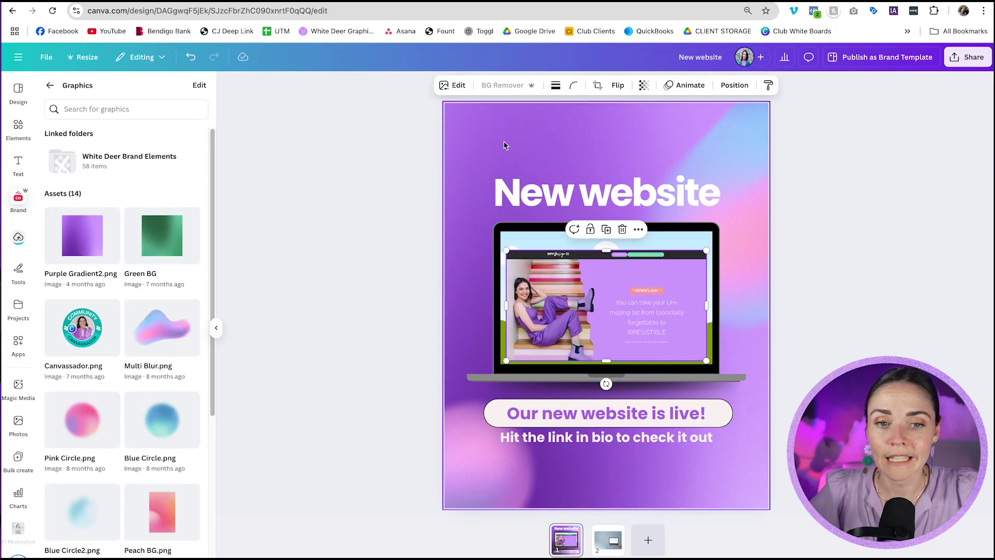
# Deselect the website screenshot now filling the laptop screen
pyautogui.click(907, 294)
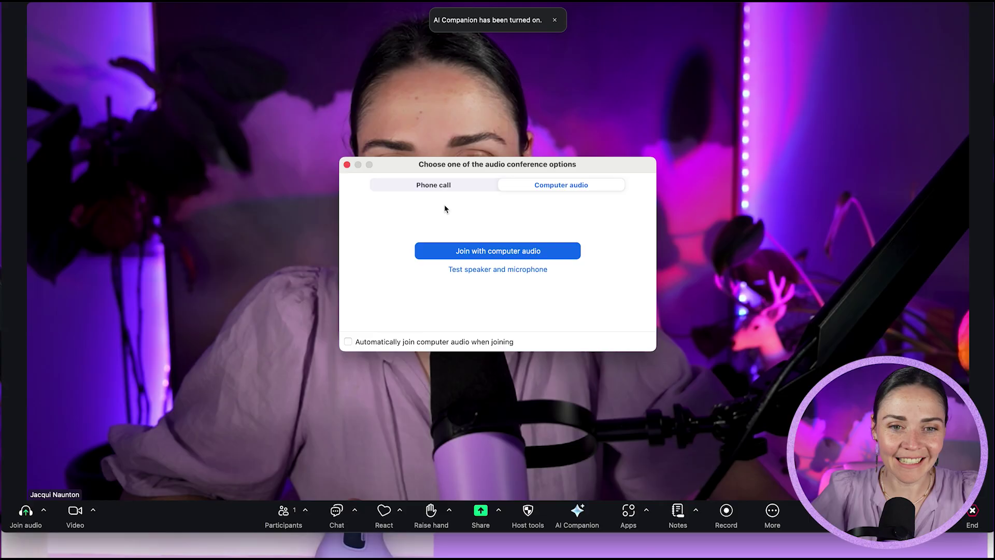
# Join Zoom audio by computer and share the 'Google Chrome – DIY Design My Biz' window
pyautogui.click(475, 255)
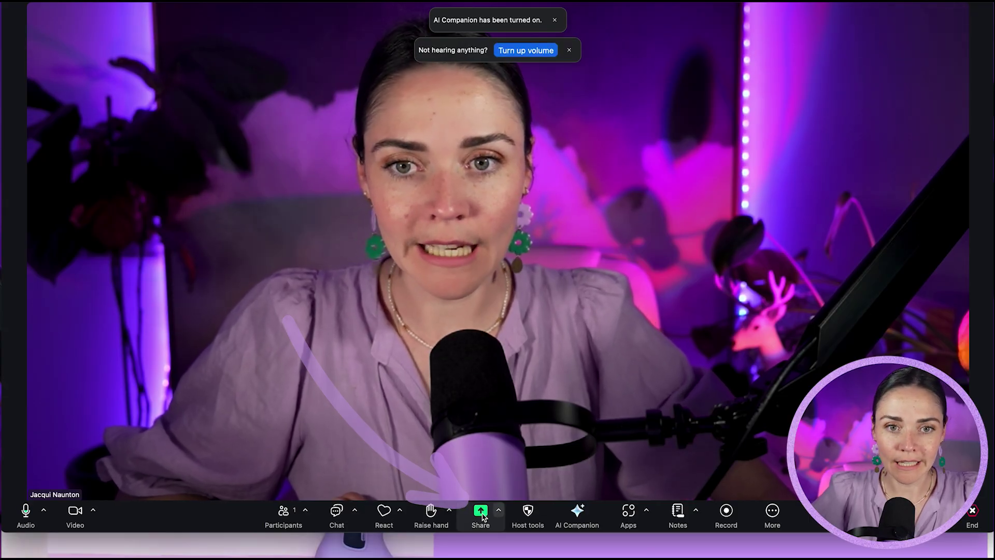
pyautogui.click(482, 513)
pyautogui.click(294, 185)
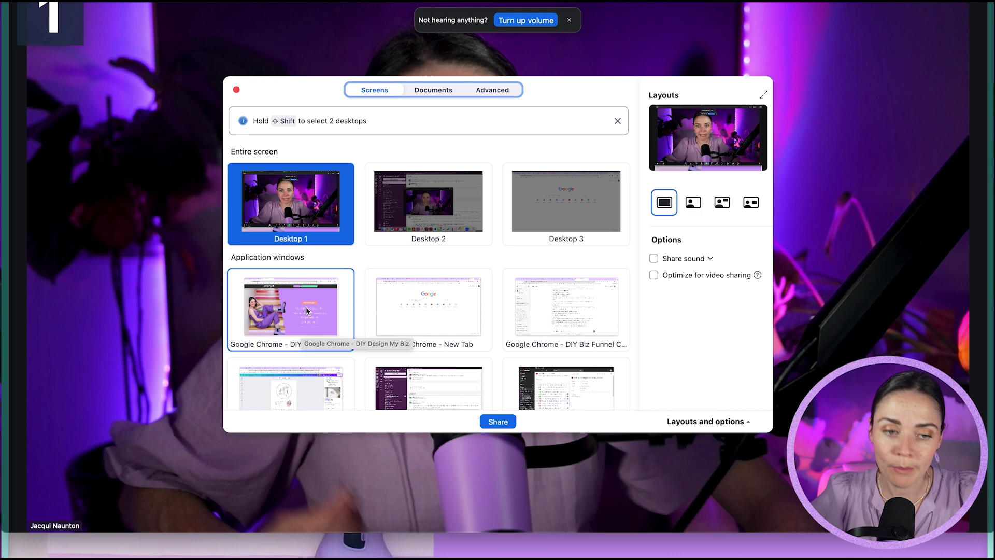
pyautogui.click(305, 298)
pyautogui.click(498, 421)
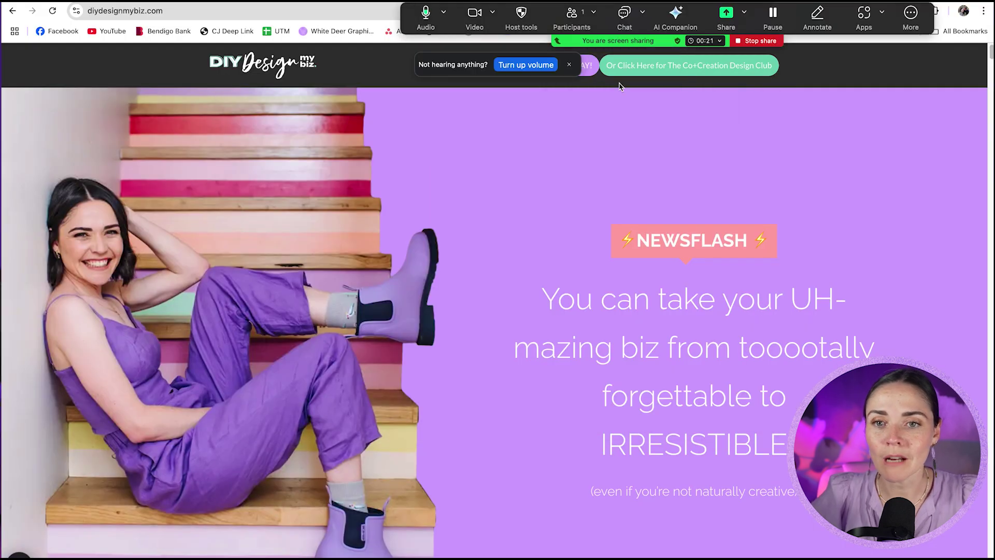
# Record to the cloud while slowly scrolling down the shared DIY Design My Biz website
pyautogui.click(911, 15)
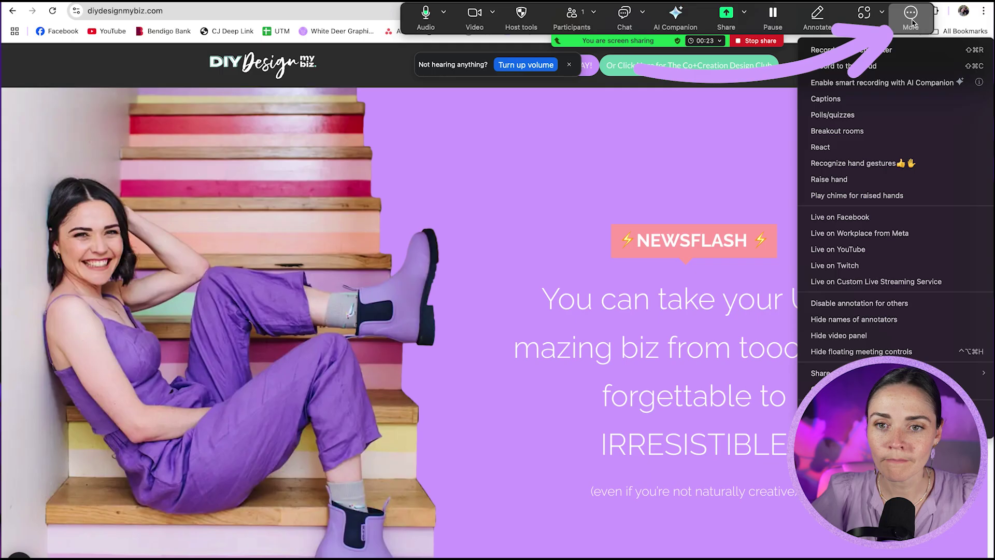
pyautogui.click(874, 67)
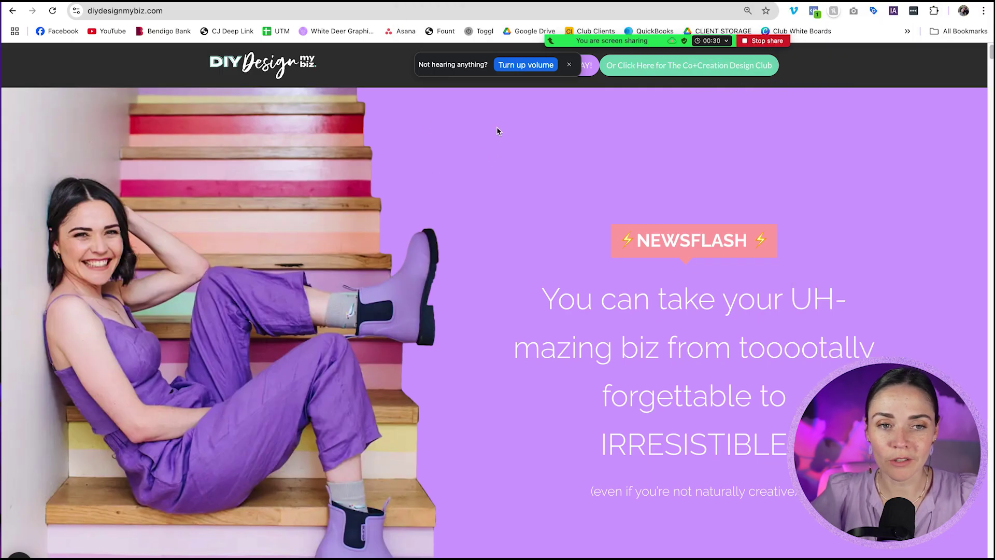
pyautogui.scroll(-3, 490, 137)
pyautogui.scroll(-5, 488, 143)
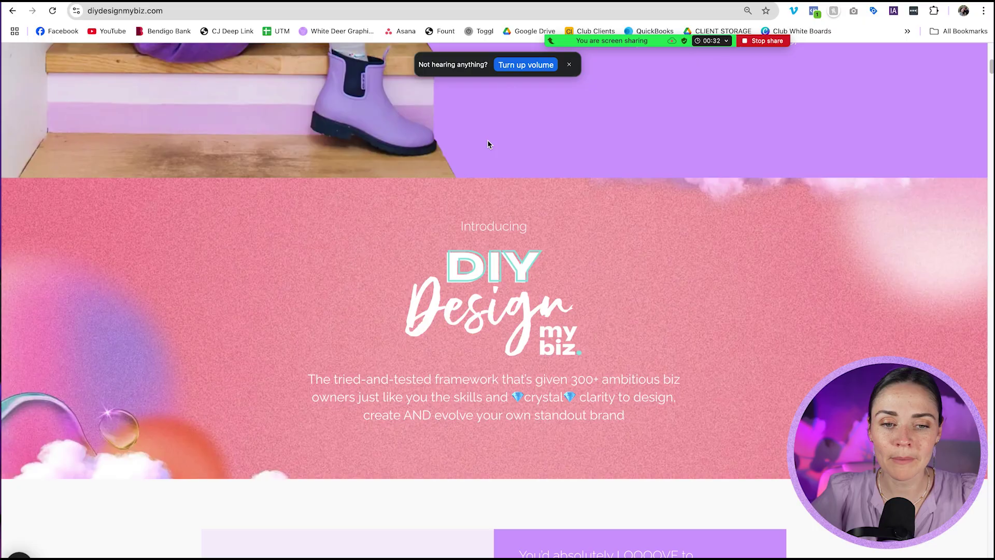
pyautogui.scroll(-2, 488, 144)
pyautogui.scroll(-2, 488, 144)
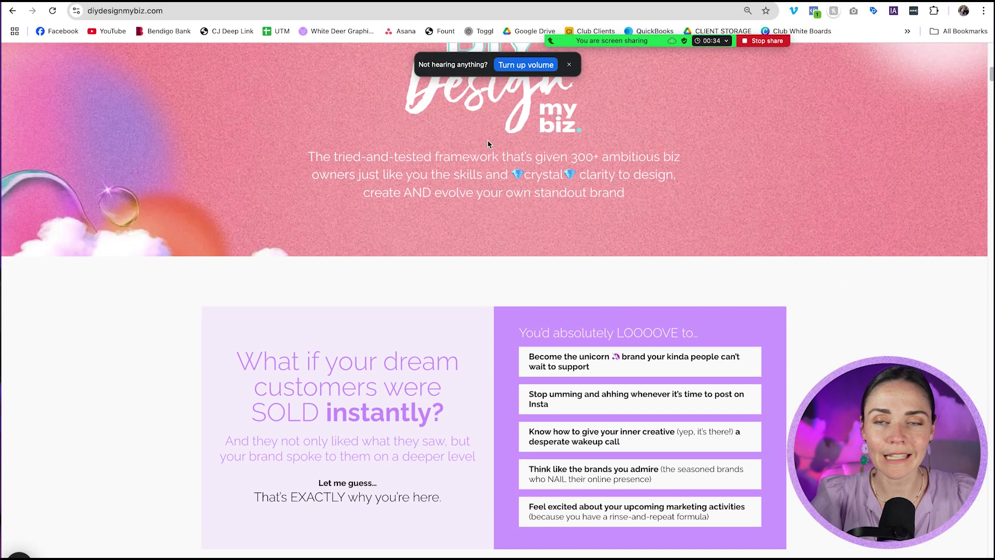
pyautogui.scroll(-2, 488, 144)
pyautogui.scroll(-3, 489, 144)
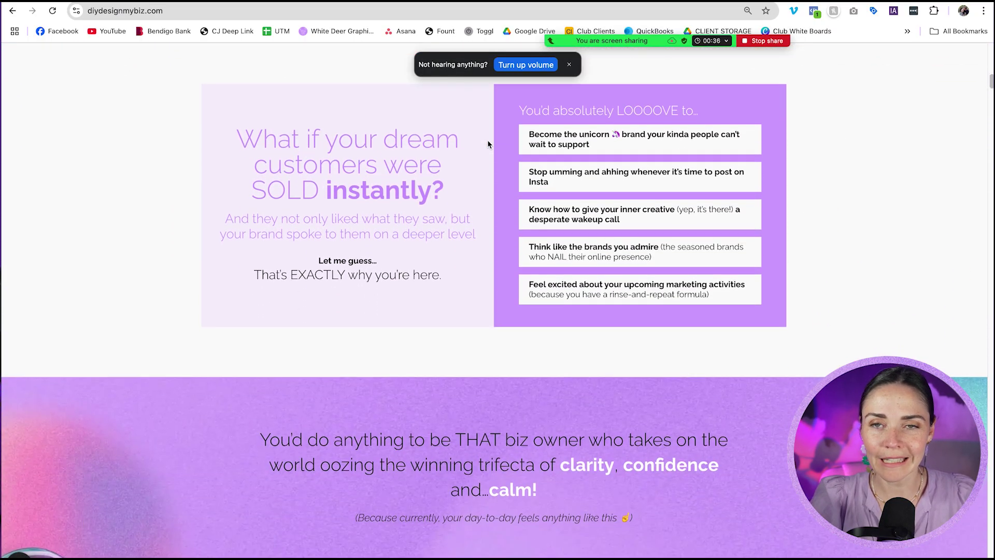
pyautogui.scroll(-3, 488, 144)
pyautogui.scroll(-2, 488, 144)
pyautogui.scroll(-1, 488, 144)
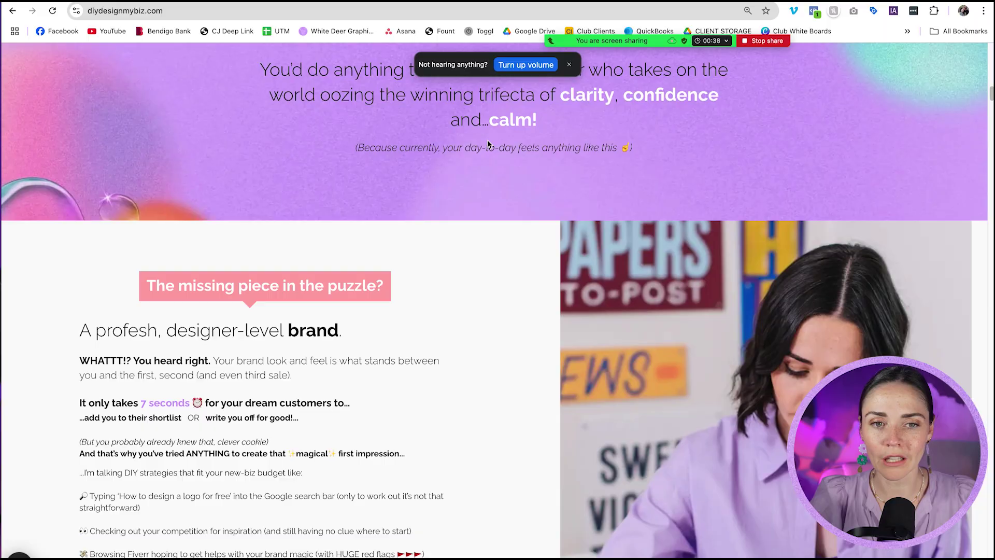
pyautogui.scroll(-2, 488, 144)
pyautogui.scroll(-4, 488, 144)
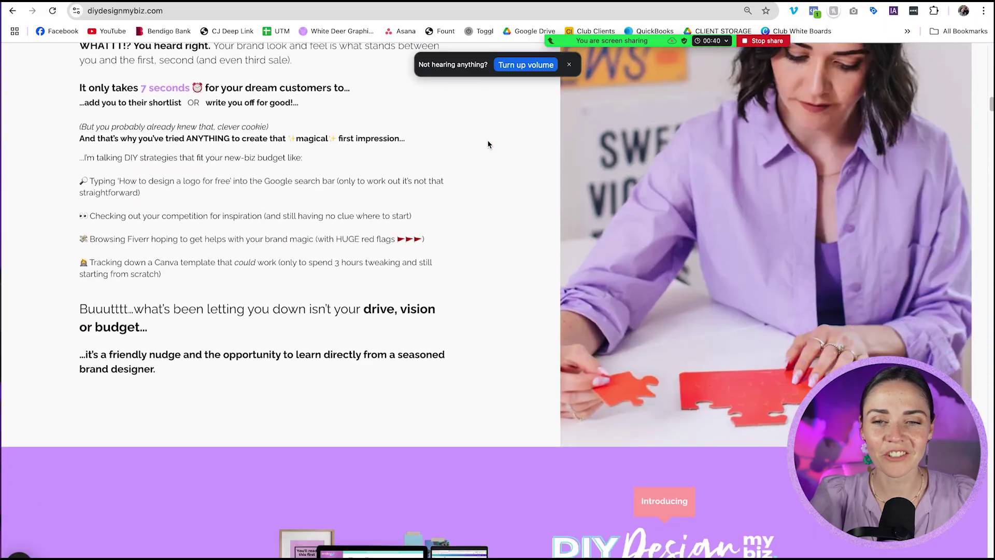
pyautogui.scroll(-2, 488, 144)
pyautogui.scroll(-4, 489, 144)
pyautogui.scroll(-3, 488, 144)
pyautogui.scroll(-2, 489, 144)
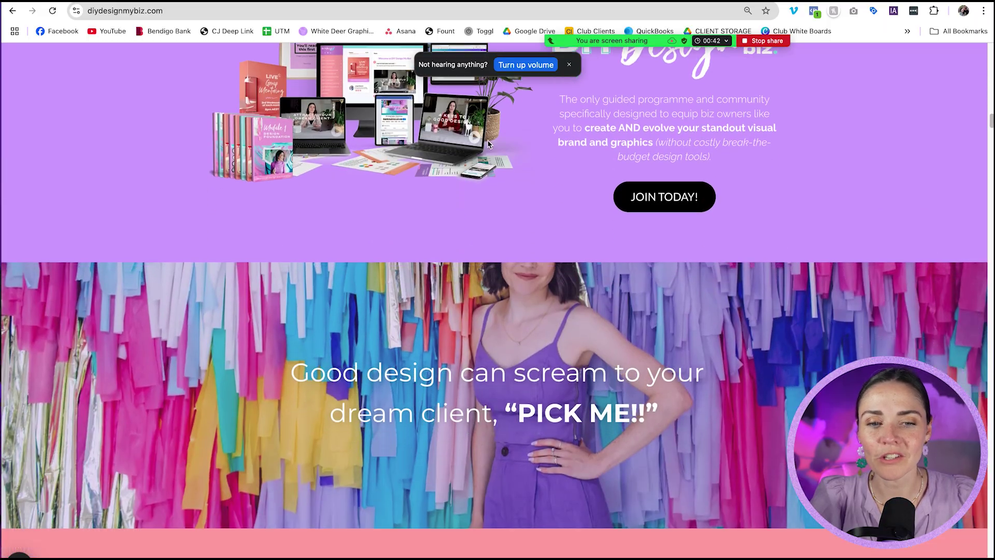
pyautogui.scroll(-2, 489, 144)
pyautogui.scroll(-2, 488, 144)
pyautogui.scroll(-3, 488, 144)
pyautogui.scroll(-1, 488, 144)
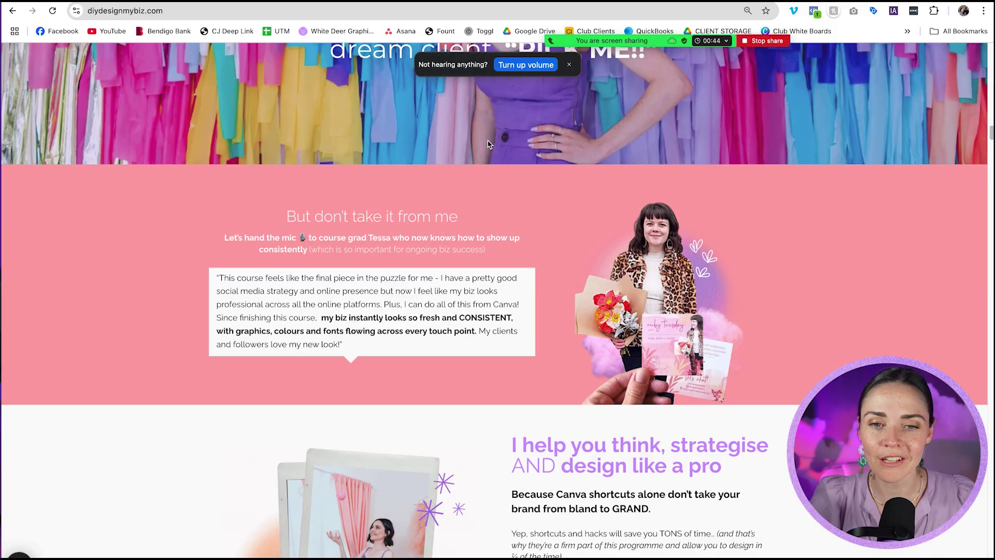
pyautogui.scroll(-2, 488, 144)
pyautogui.scroll(-3, 488, 144)
pyautogui.scroll(-3, 488, 144)
pyautogui.scroll(-3, 488, 144)
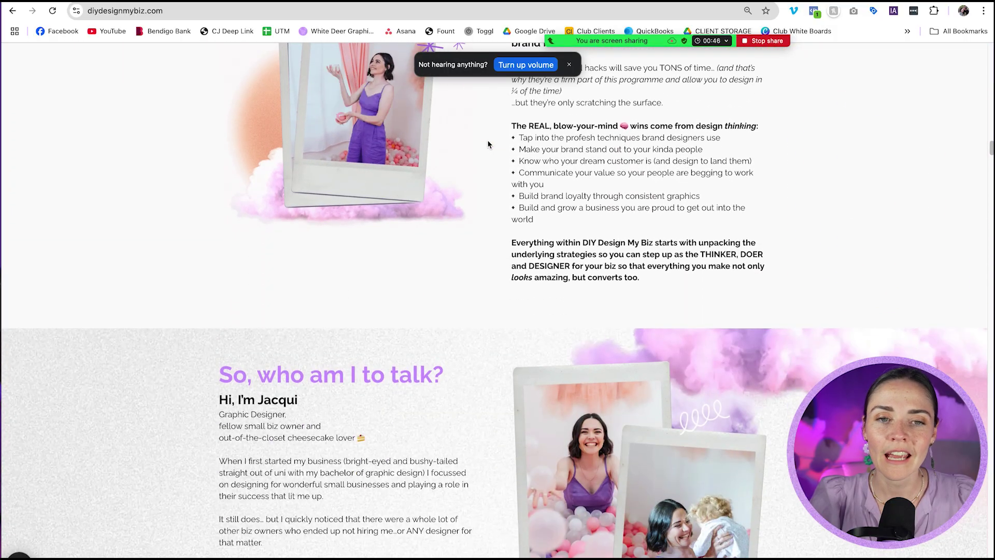
pyautogui.scroll(-2, 488, 145)
pyautogui.scroll(-1, 488, 144)
pyautogui.scroll(-3, 488, 144)
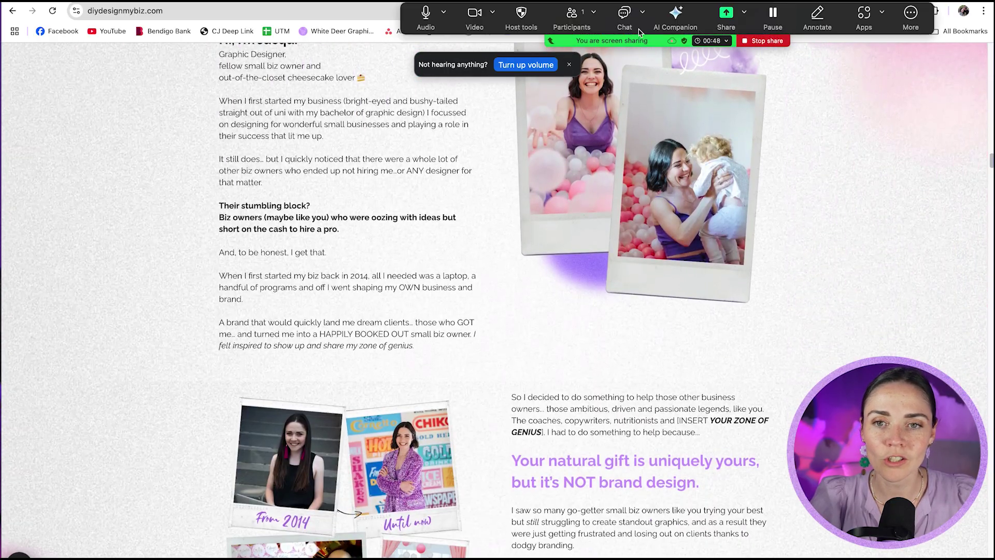
# Stop and confirm ending the cloud recording, then stop the screen share
pyautogui.click(910, 12)
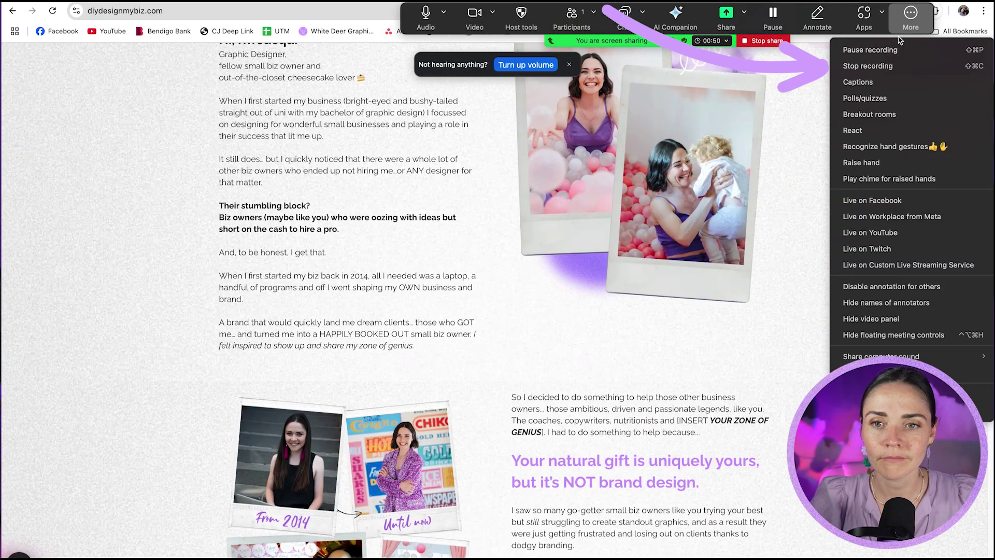
pyautogui.click(895, 66)
pyautogui.click(566, 317)
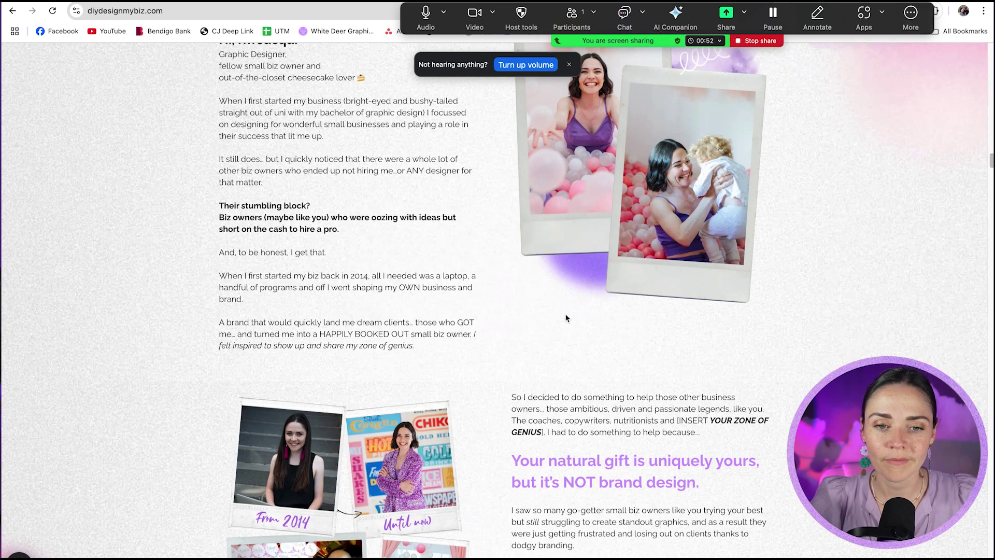
pyautogui.click(763, 41)
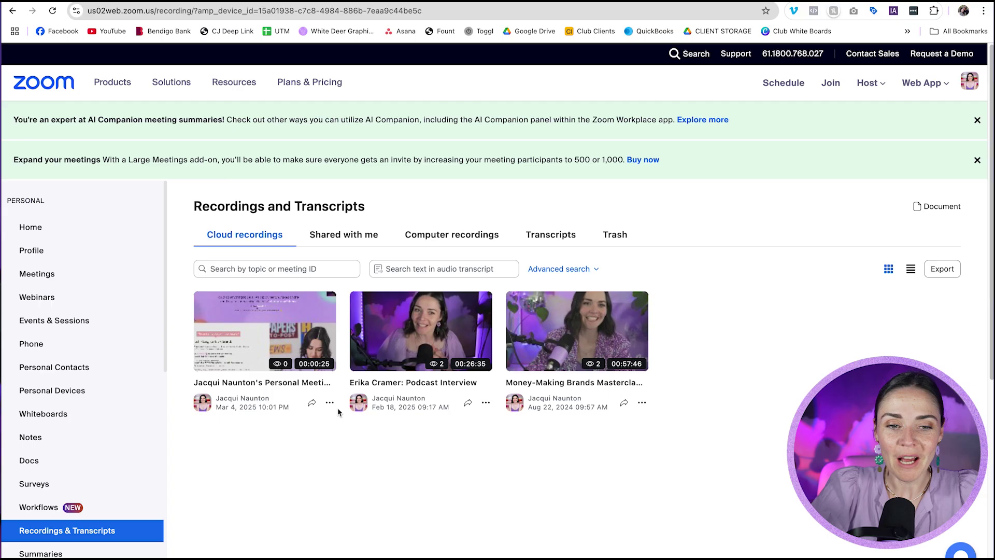
# Open the newest cloud recording and download its Shared screen MP4 file
pyautogui.click(262, 337)
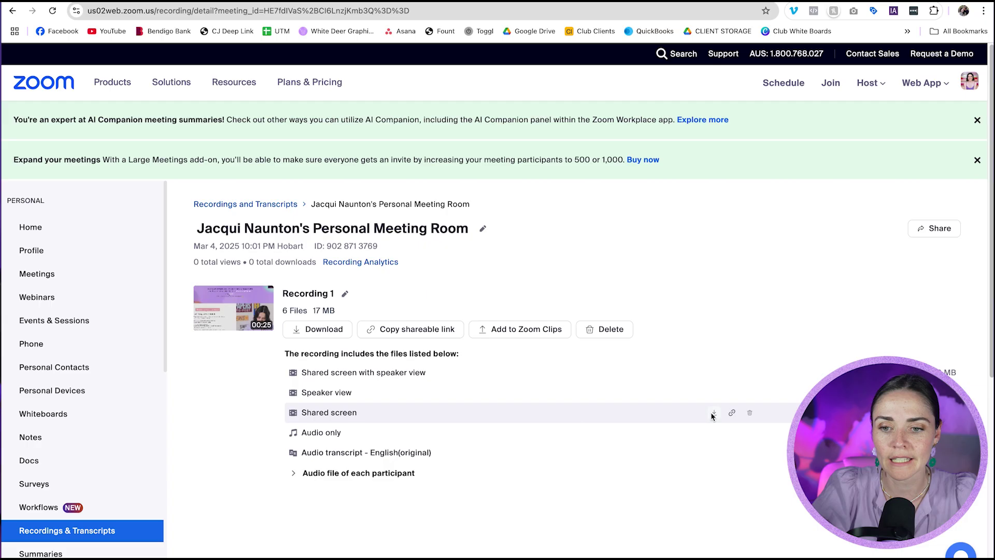
pyautogui.click(714, 413)
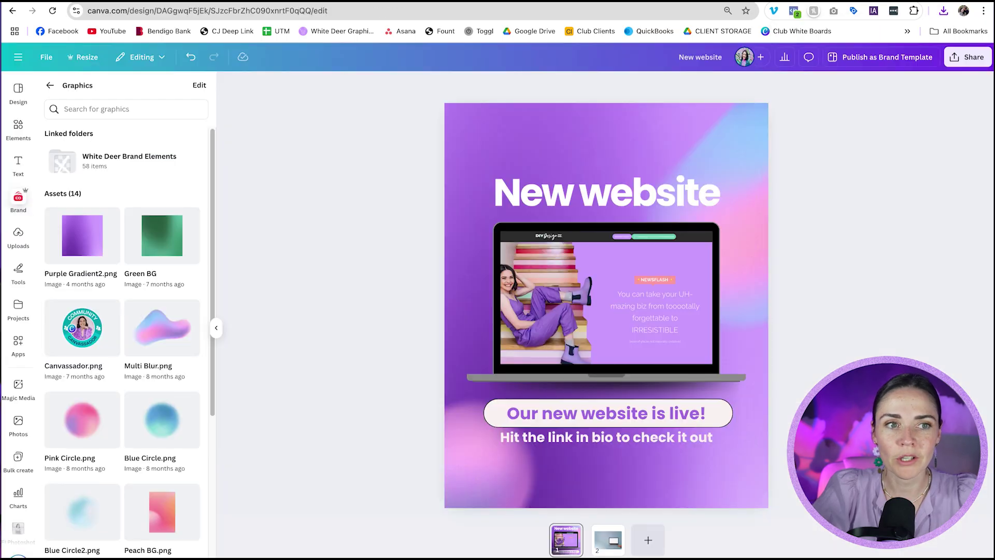
# Upload the downloaded MP4 screen recording to Canva's Uploads
pyautogui.click(33, 238)
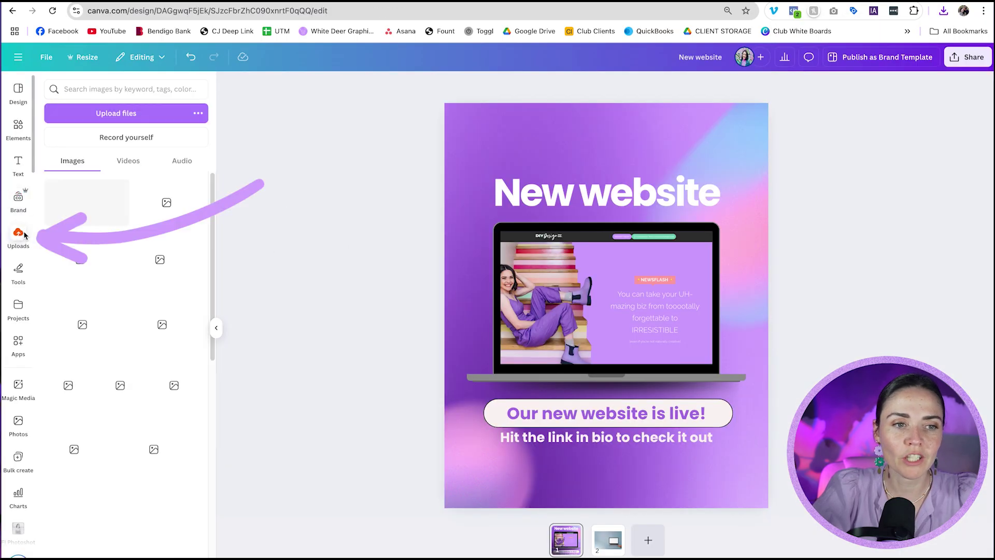
pyautogui.click(110, 118)
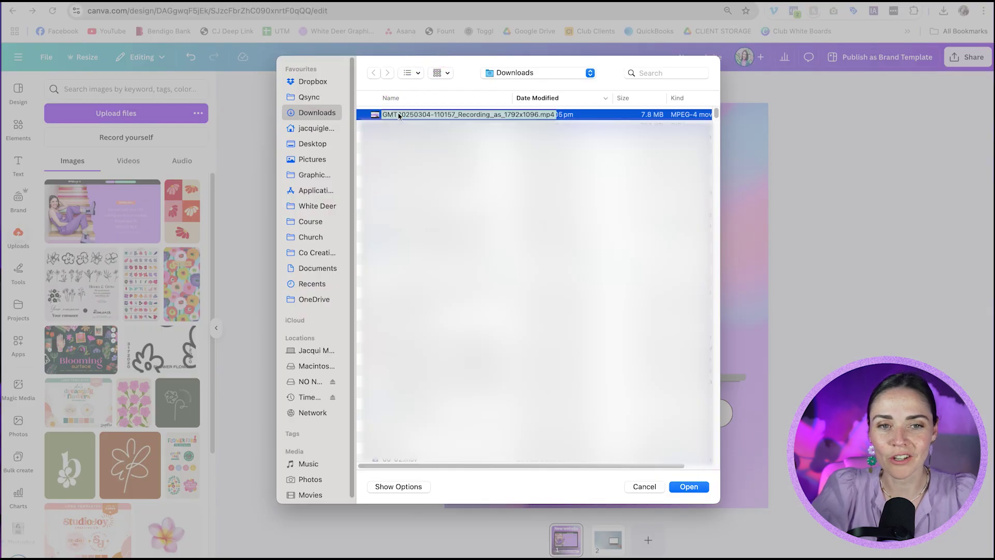
pyautogui.click(697, 487)
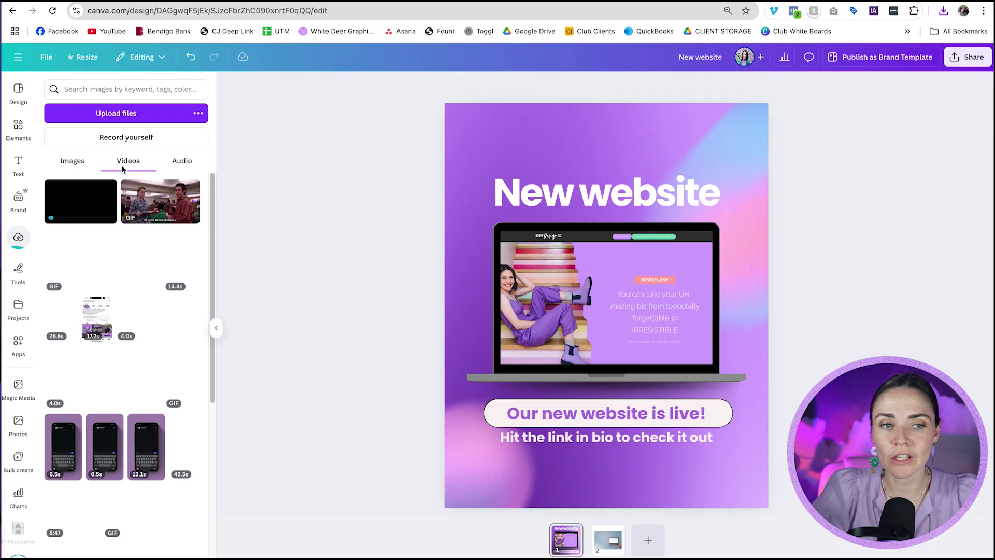
# Show the Videos list of uploads instead of Images
pyautogui.click(73, 161)
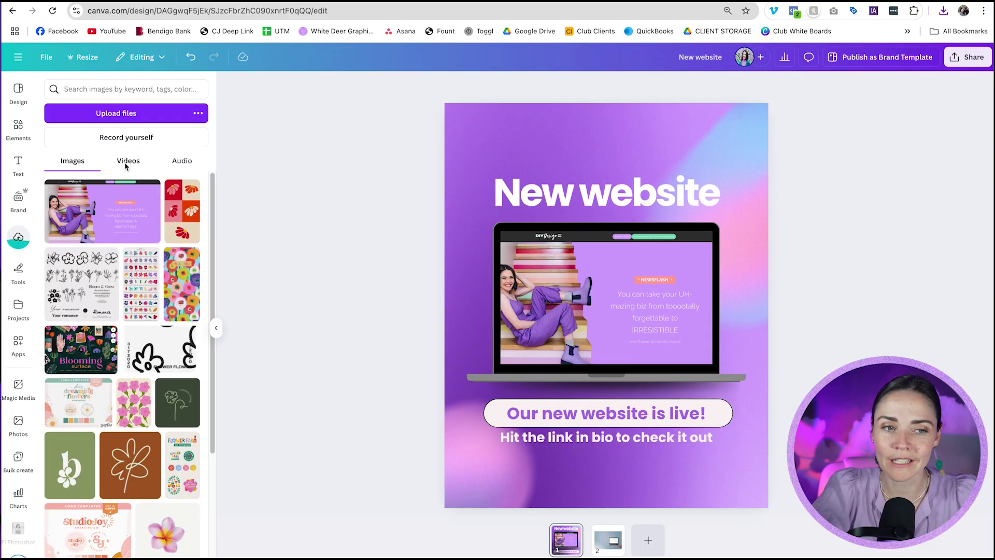
pyautogui.click(127, 164)
pyautogui.click(77, 161)
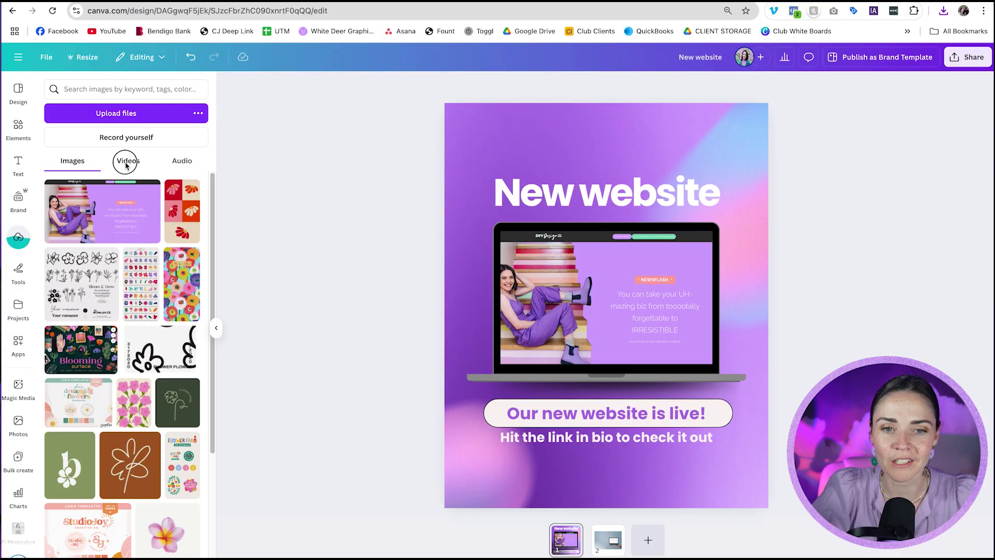
pyautogui.click(126, 162)
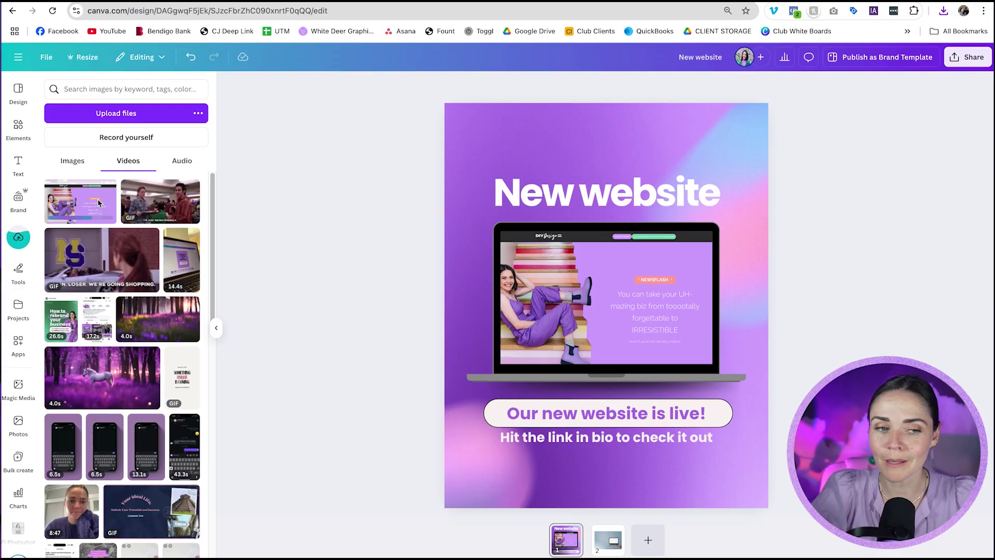
pyautogui.moveTo(80, 201)
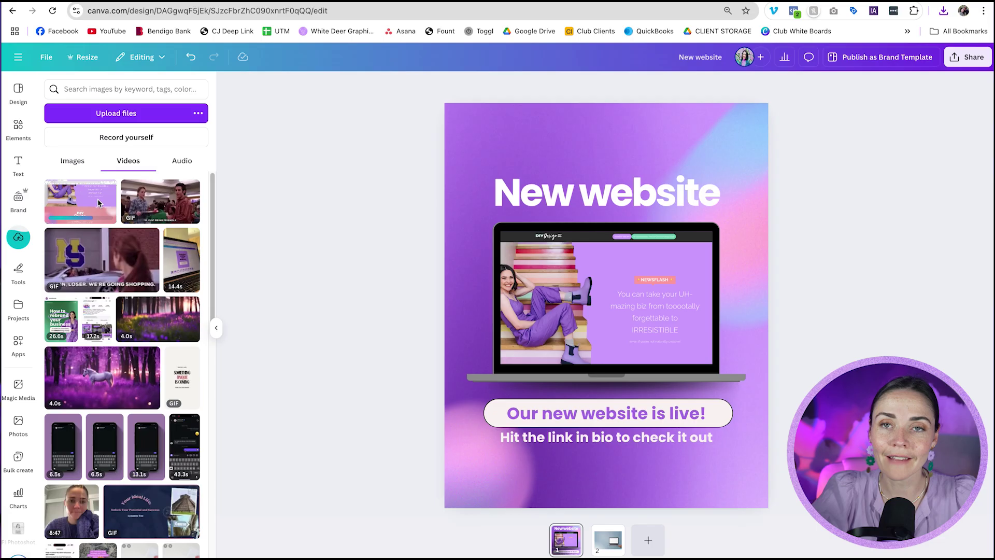
# Drop the website video into the laptop screen and trim both ends to about 15.8 s
pyautogui.moveTo(89, 201); pyautogui.dragTo(567, 265)
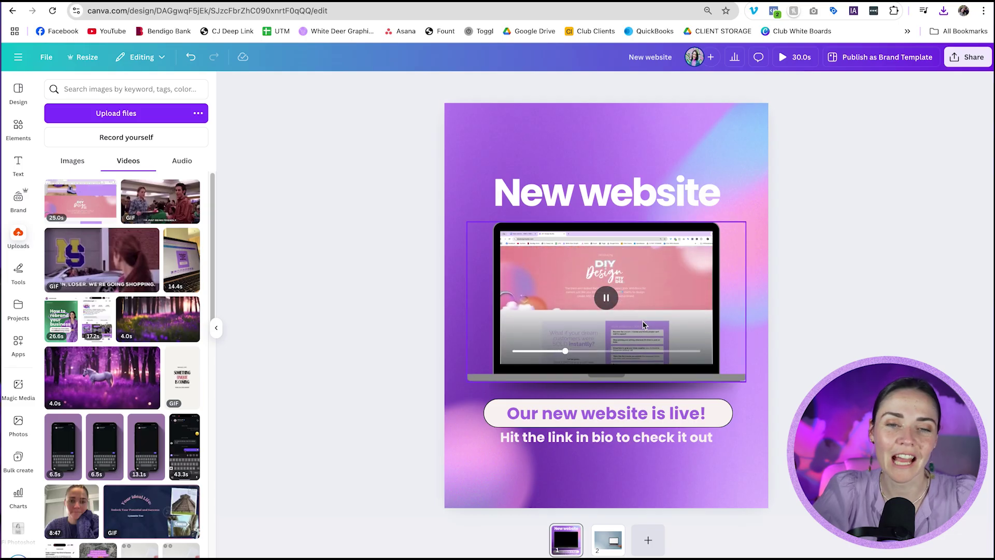
pyautogui.click(548, 264)
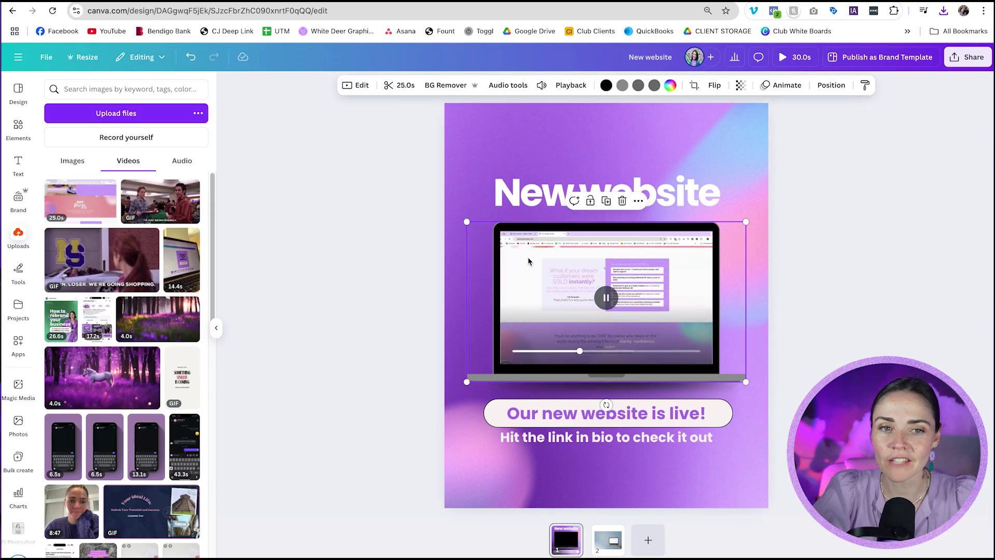
pyautogui.click(399, 85)
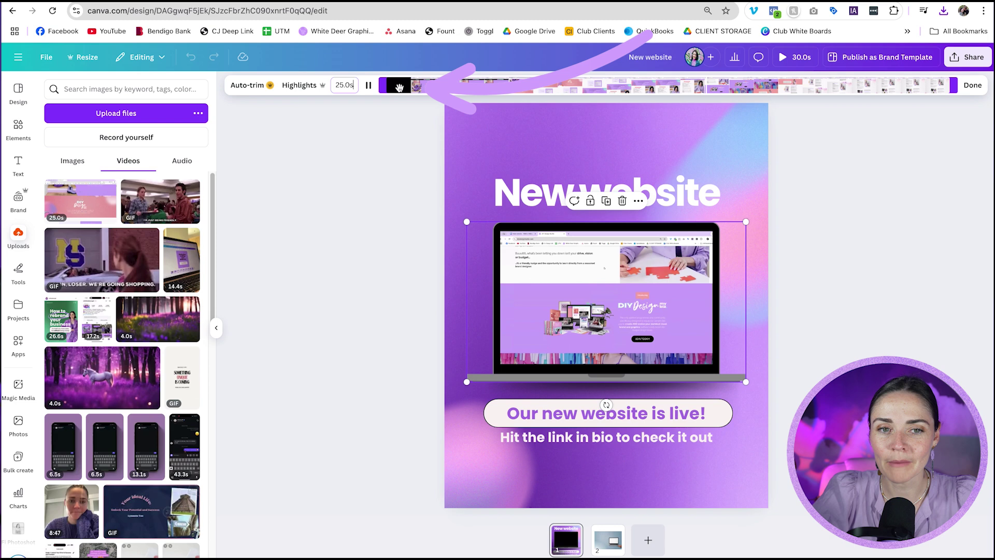
pyautogui.moveTo(384, 87); pyautogui.dragTo(412, 89)
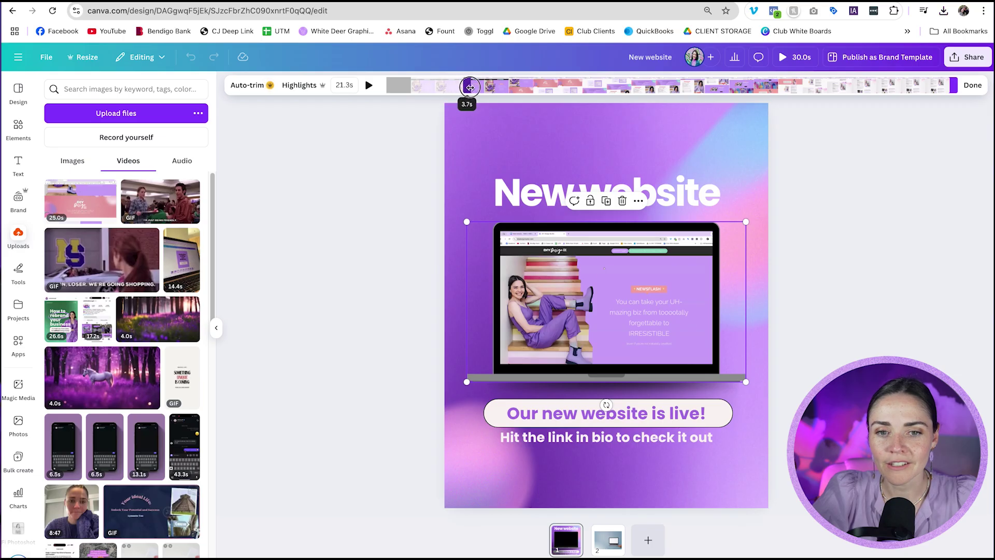
pyautogui.moveTo(470, 87); pyautogui.dragTo(475, 87)
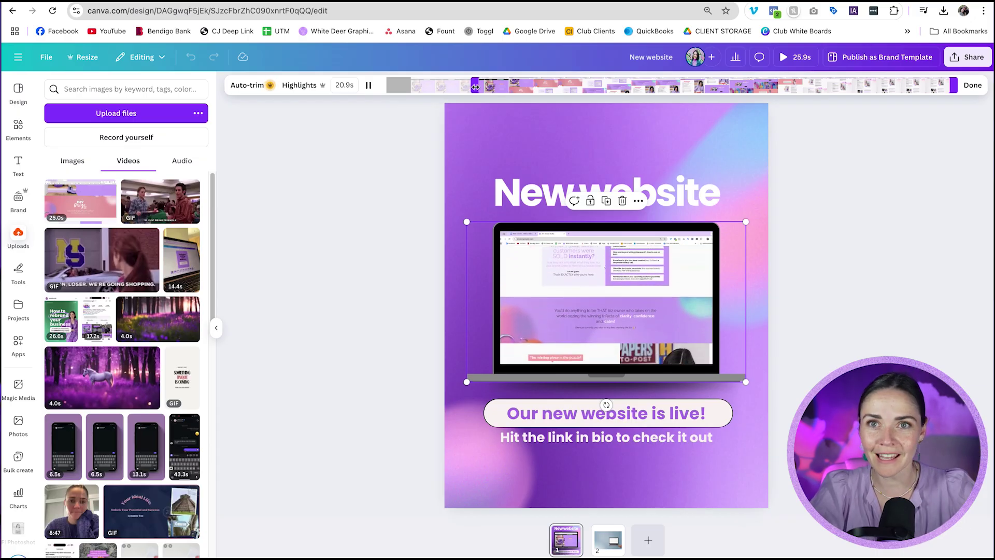
pyautogui.moveTo(954, 85)
pyautogui.mouseDown()
pyautogui.moveTo(825, 91)
pyautogui.moveTo(859, 91)
pyautogui.moveTo(837, 91)
pyautogui.mouseUp()
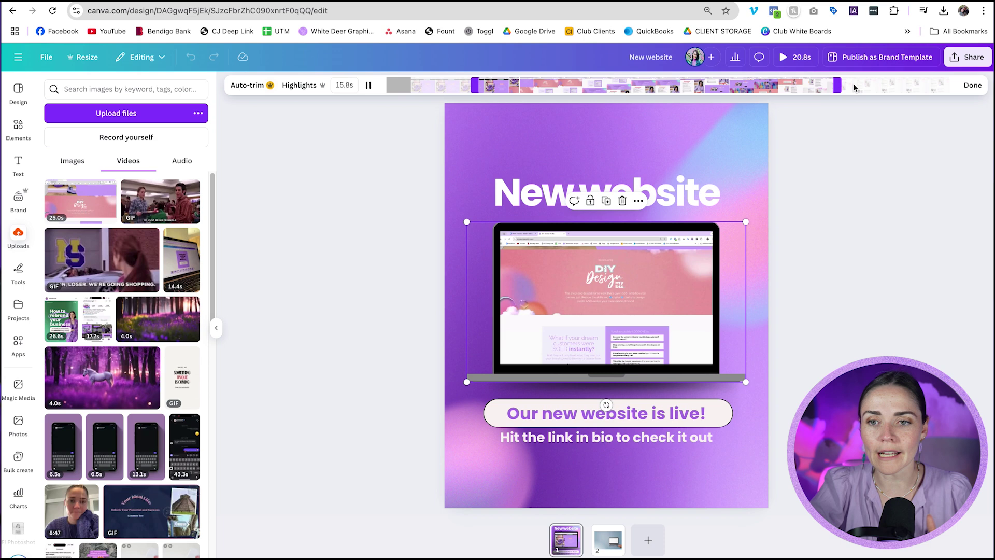
pyautogui.click(973, 85)
# Reselect the laptop video and adjust its volume control
pyautogui.click(917, 171)
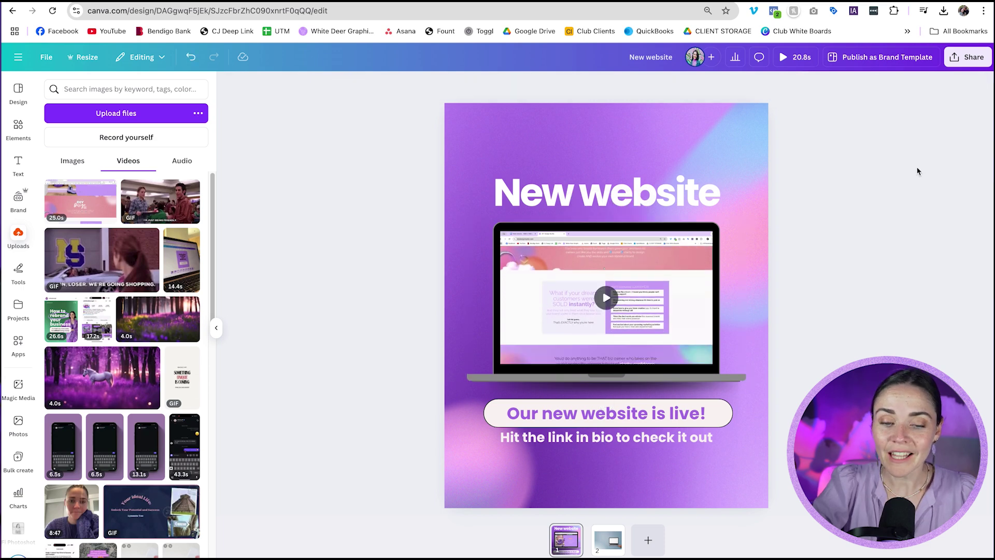
pyautogui.click(704, 280)
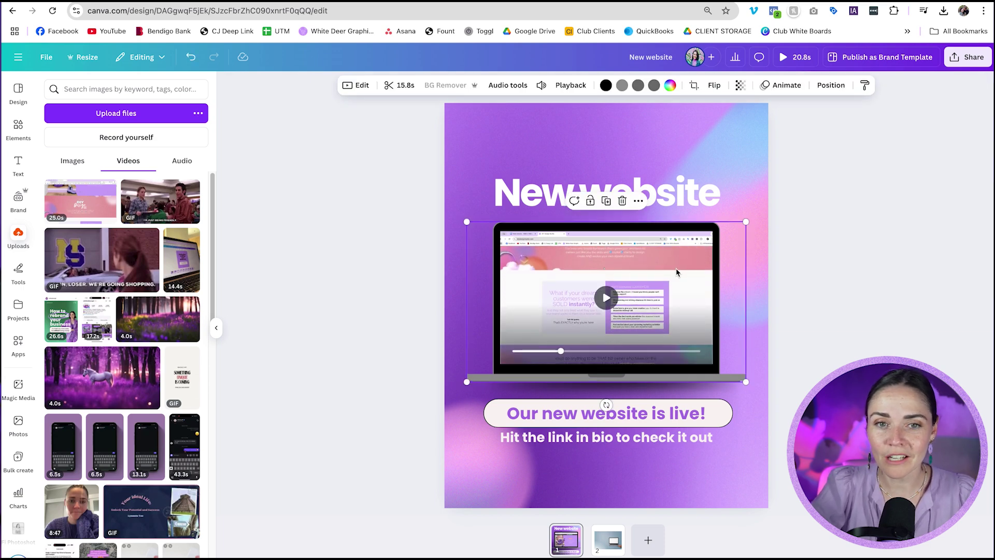
pyautogui.click(542, 86)
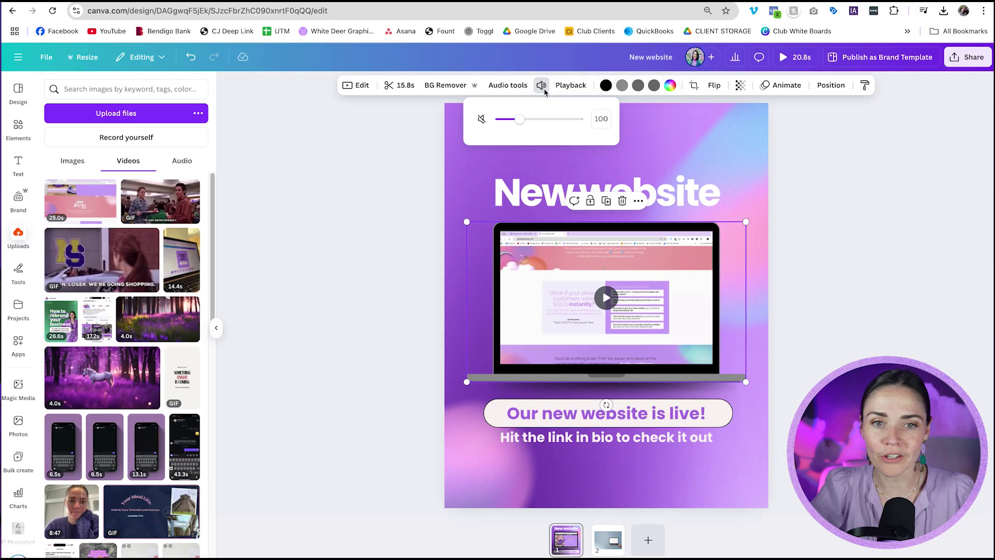
pyautogui.click(884, 189)
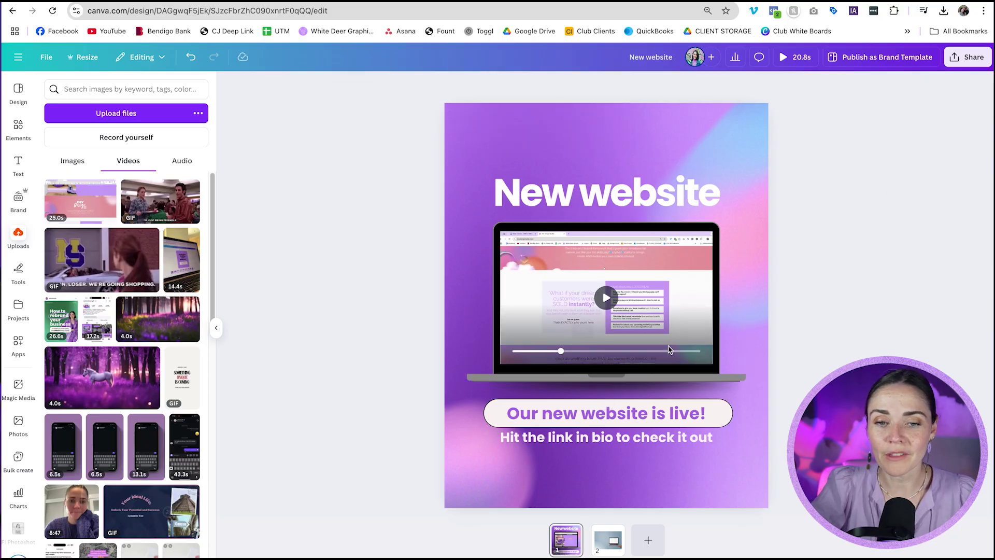
# On page 2, set the laptop photo as the background with the laptop centred
pyautogui.click(621, 549)
pyautogui.rightClick(568, 286)
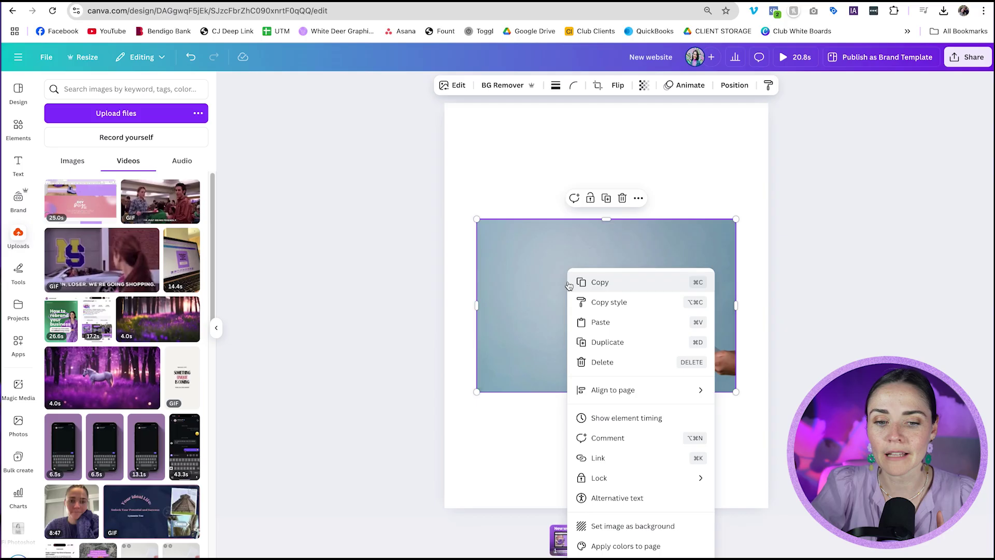
pyautogui.click(585, 527)
pyautogui.doubleClick(655, 312)
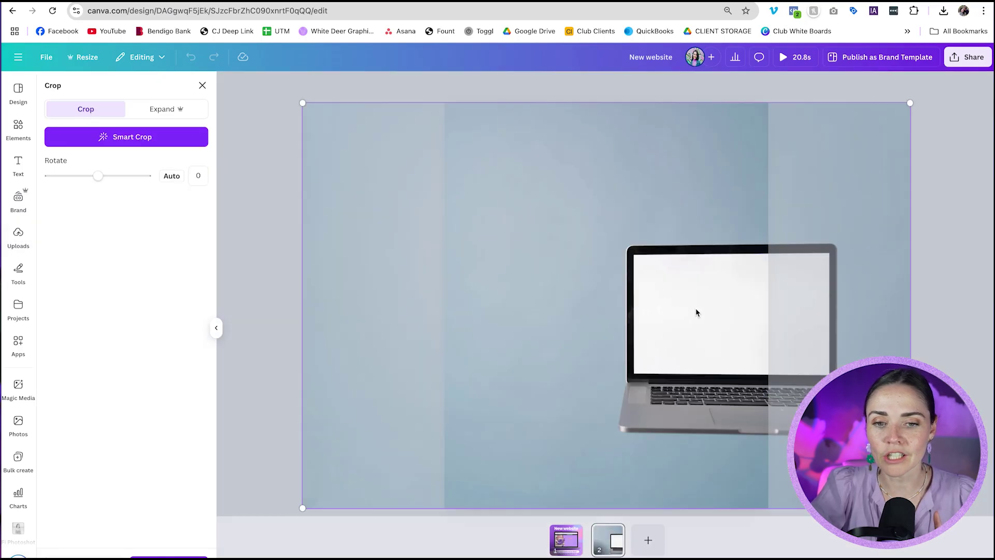
pyautogui.moveTo(696, 311); pyautogui.dragTo(589, 312)
pyautogui.click(860, 293)
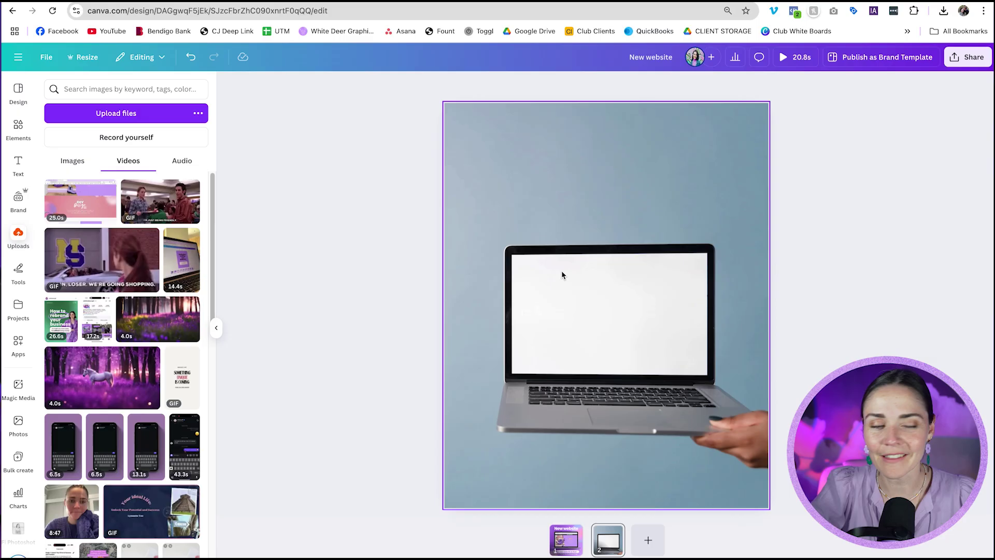
# Add the website video and resize it over the laptop's screen
pyautogui.moveTo(80, 200)
pyautogui.click(87, 205)
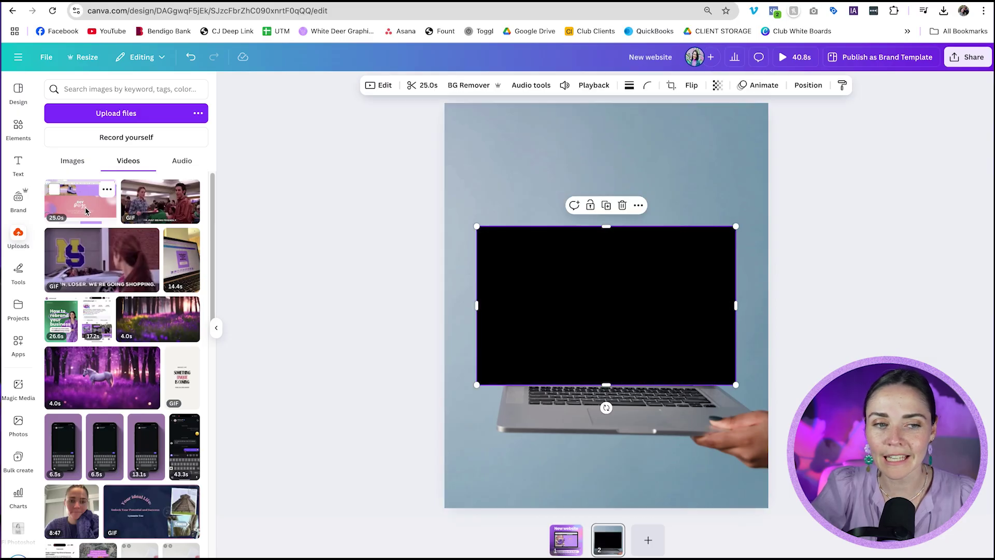
pyautogui.moveTo(519, 271)
pyautogui.mouseDown()
pyautogui.moveTo(580, 315)
pyautogui.moveTo(551, 300)
pyautogui.mouseUp()
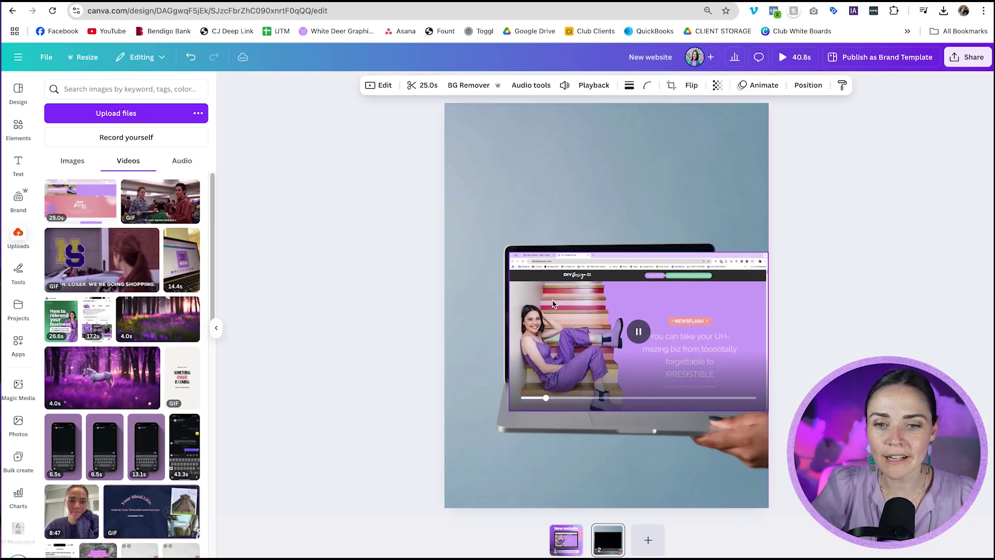
pyautogui.moveTo(769, 412); pyautogui.dragTo(708, 377)
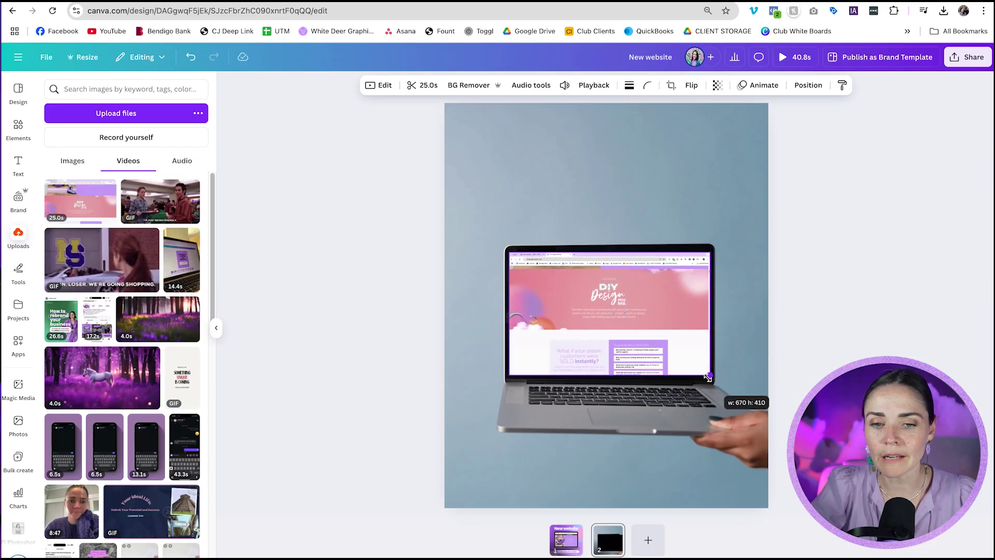
pyautogui.click(887, 305)
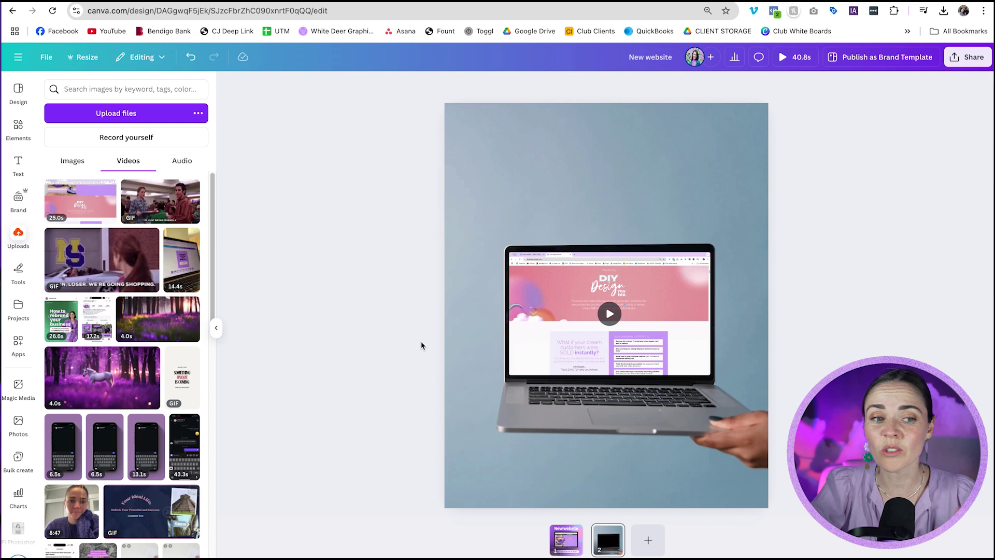
pyautogui.moveTo(609, 319)
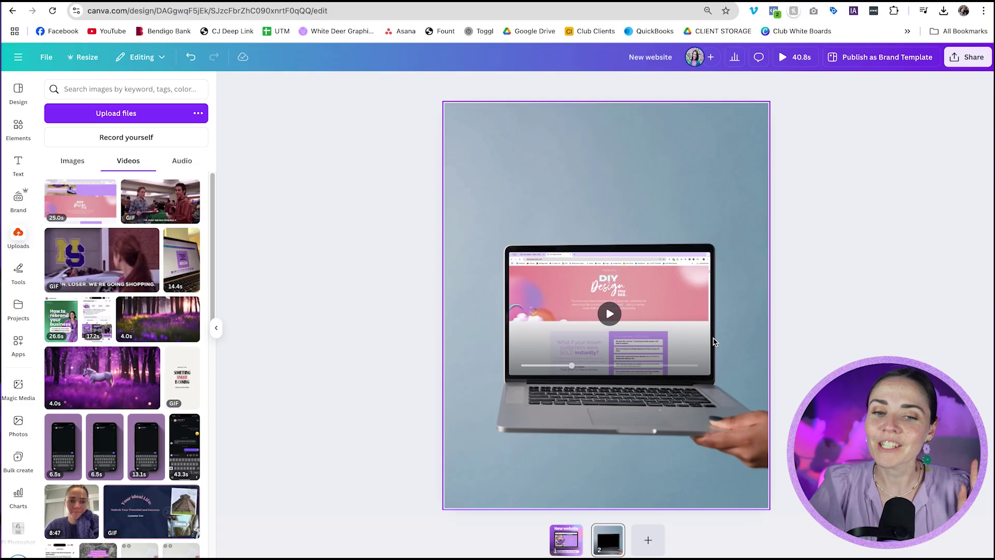
# Configure Share > Download as MP4 Video with only Page 1 selected
pyautogui.click(967, 57)
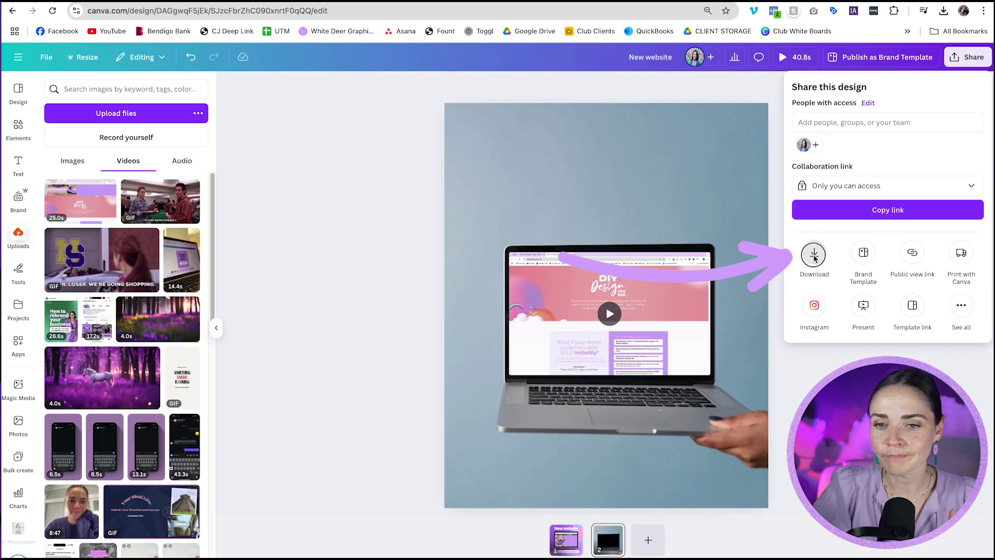
pyautogui.click(814, 256)
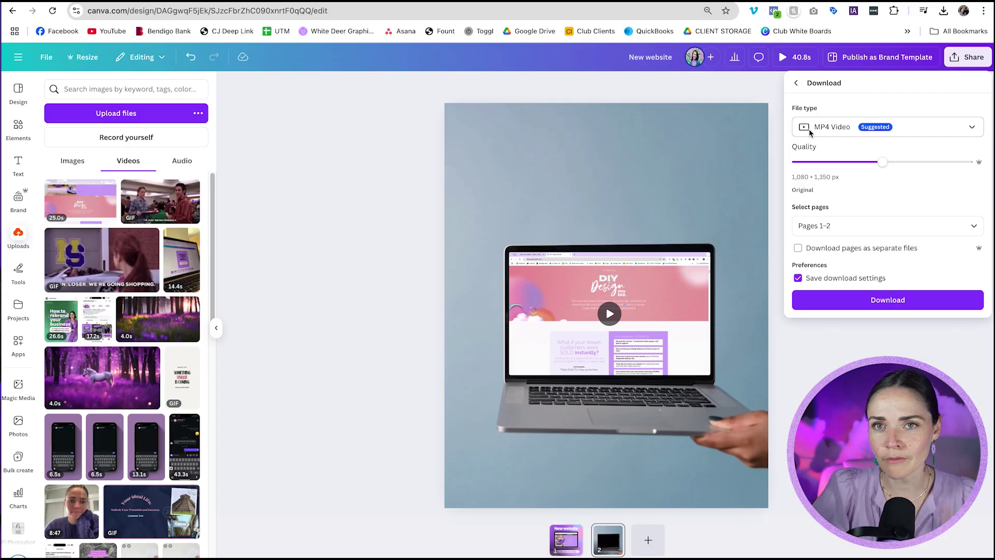
pyautogui.click(810, 133)
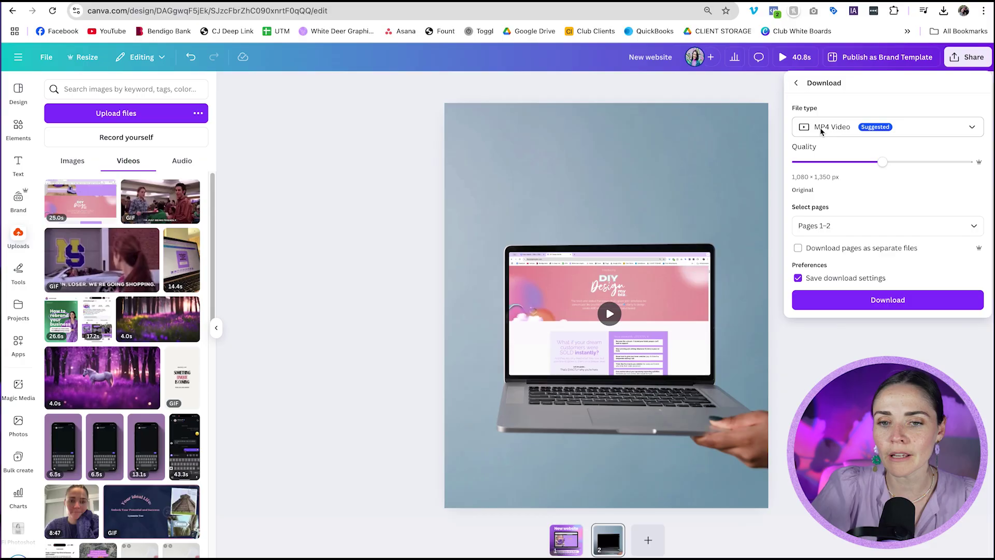
pyautogui.click(972, 224)
pyautogui.click(880, 316)
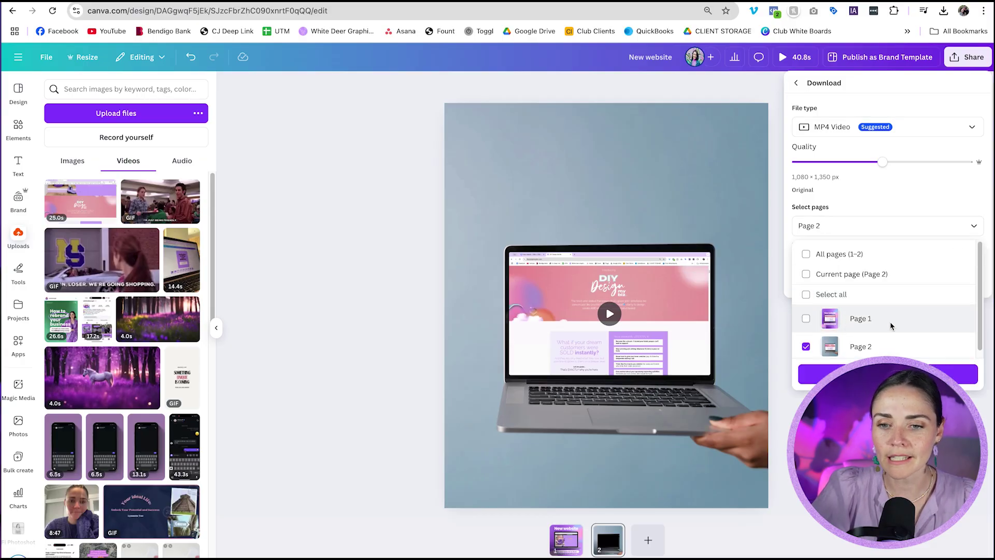
pyautogui.click(890, 322)
pyautogui.click(817, 349)
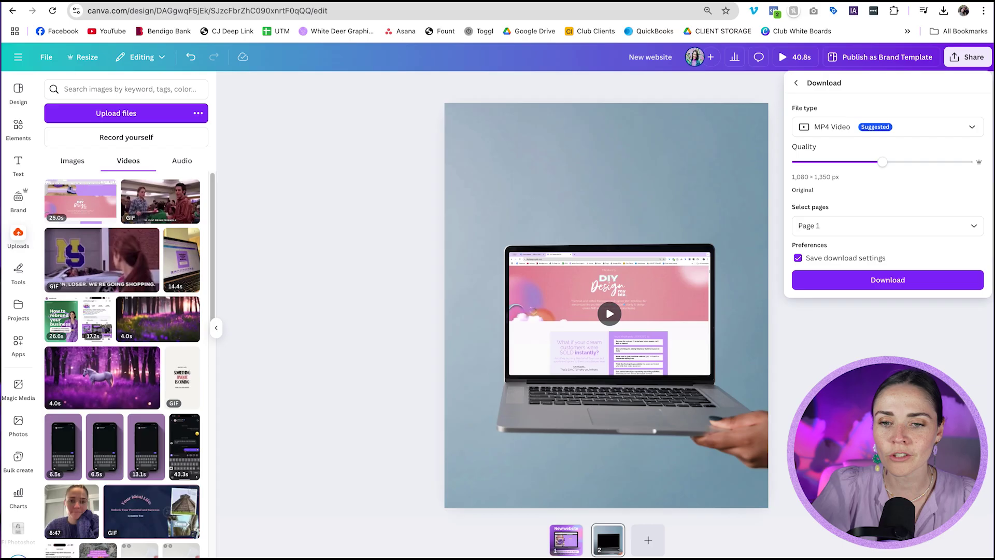